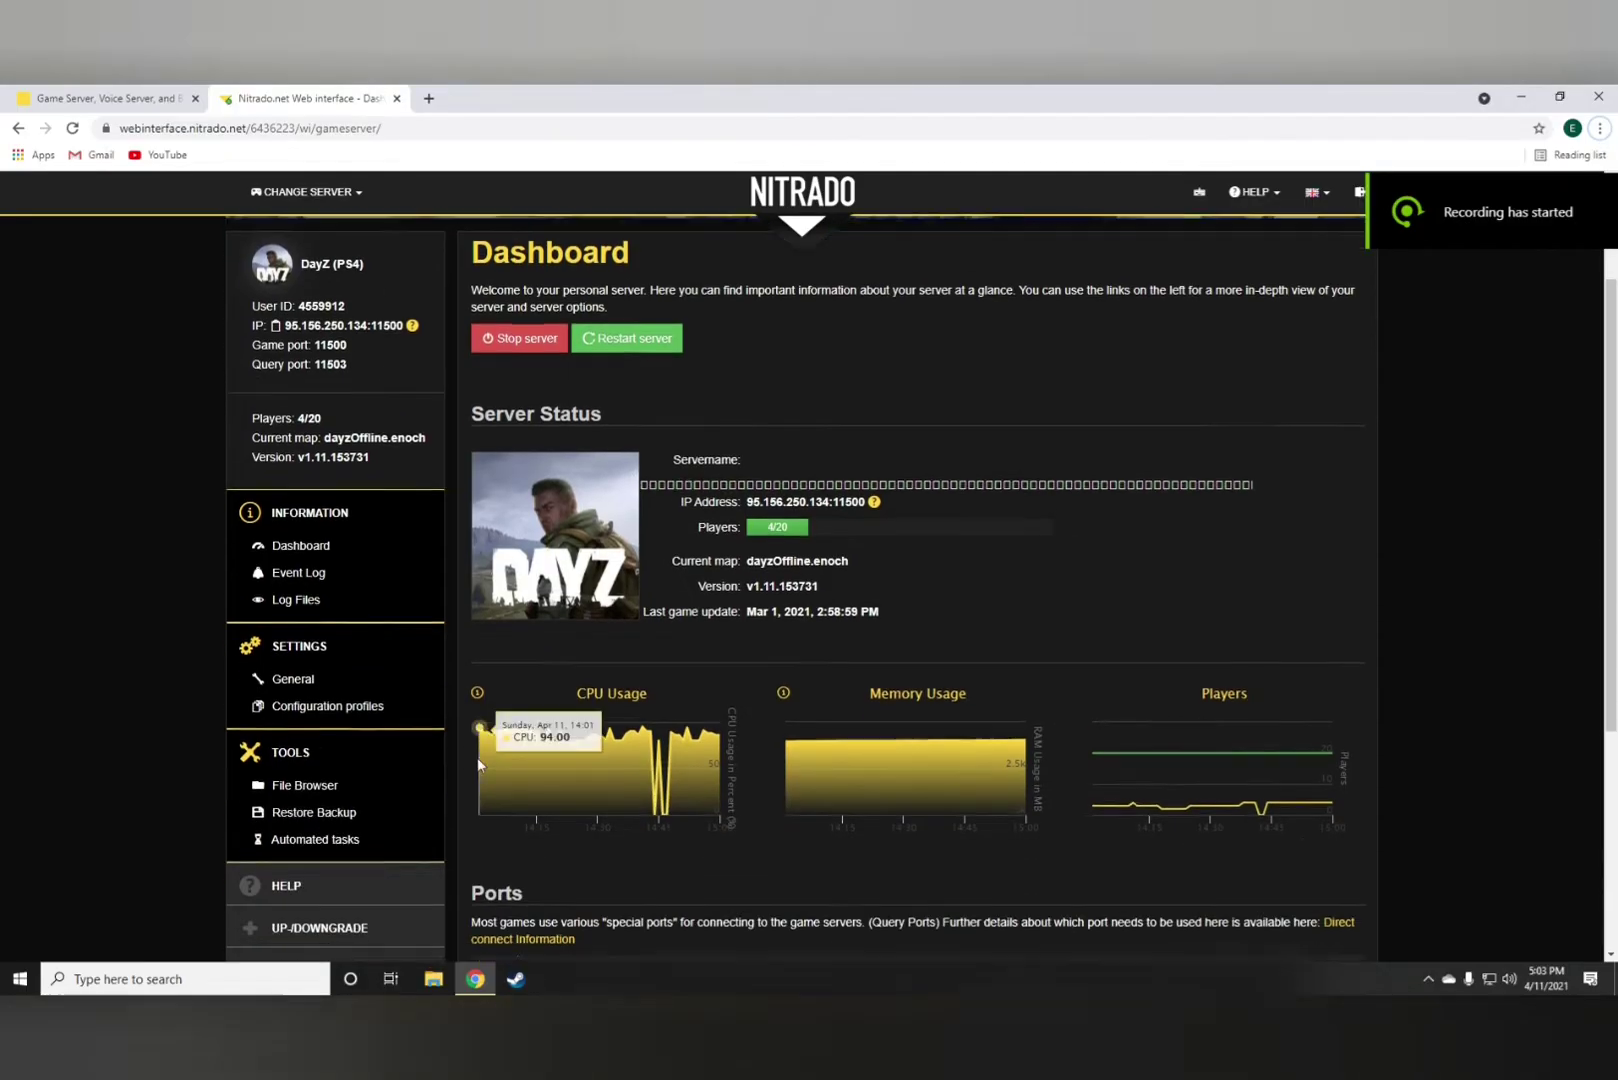
- Open the DayZ server's General settings page
{"action": "scroll", "coordinate": [460, 730], "scroll_direction": "down", "scroll_amount": 1}
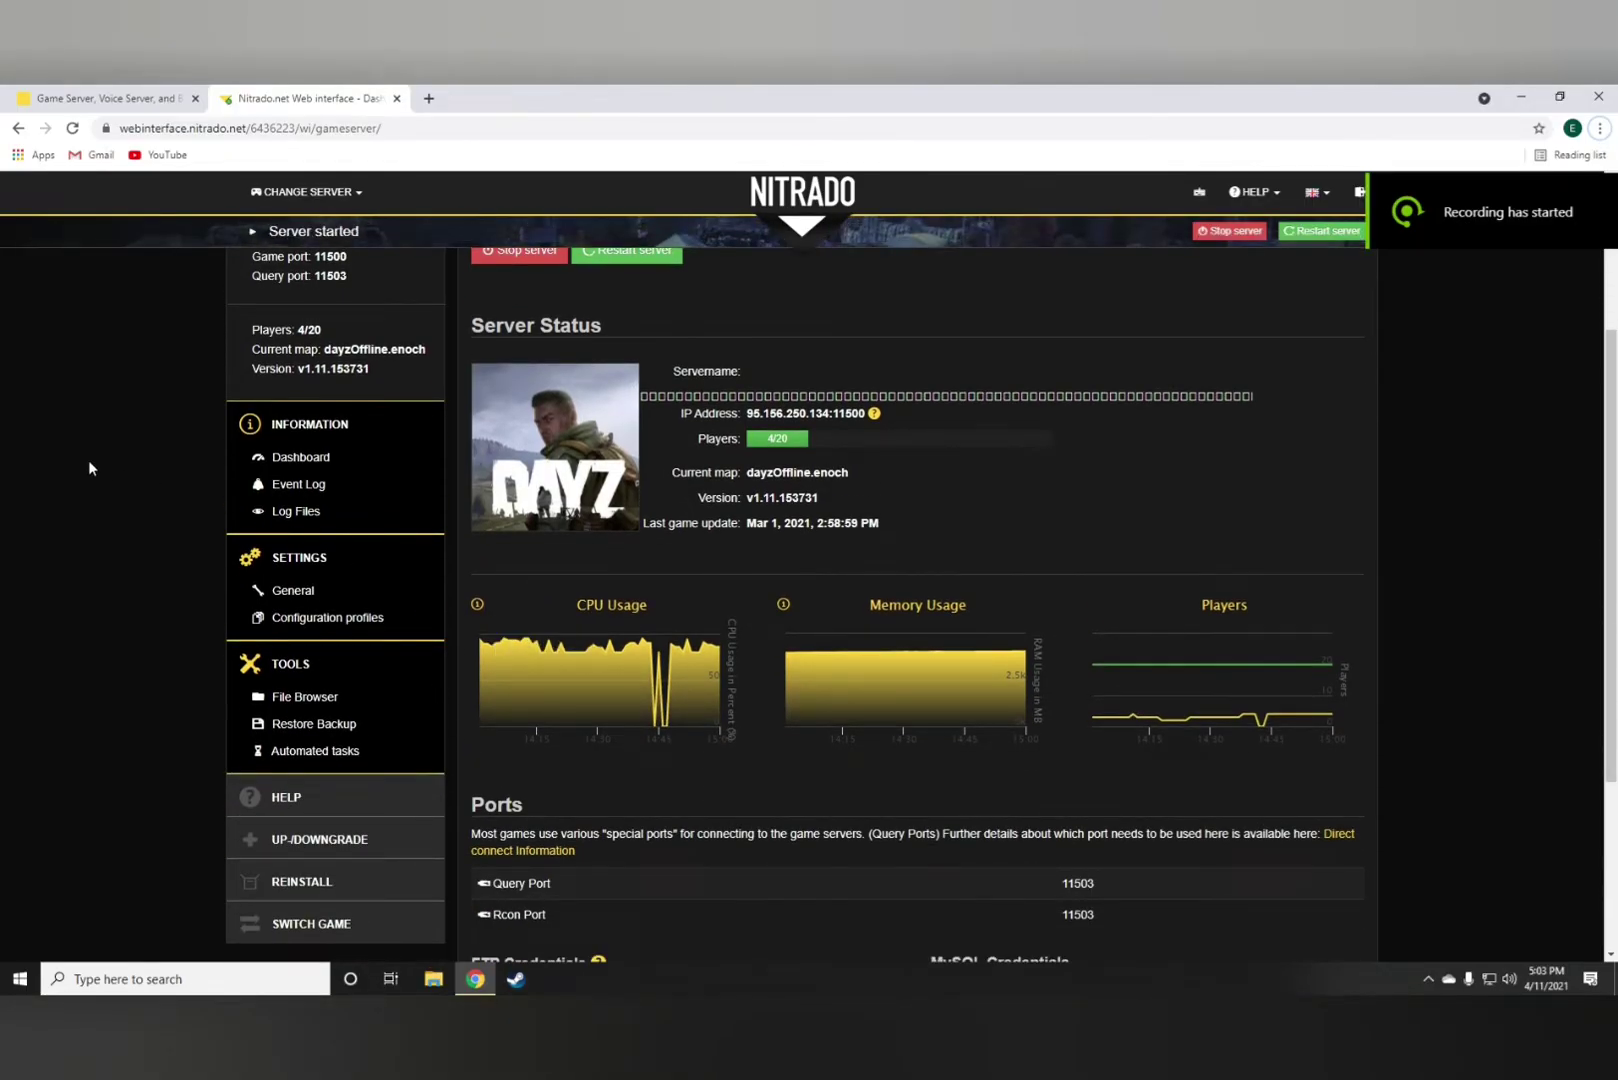
{"action": "scroll", "coordinate": [89, 463], "scroll_direction": "up", "scroll_amount": 3}
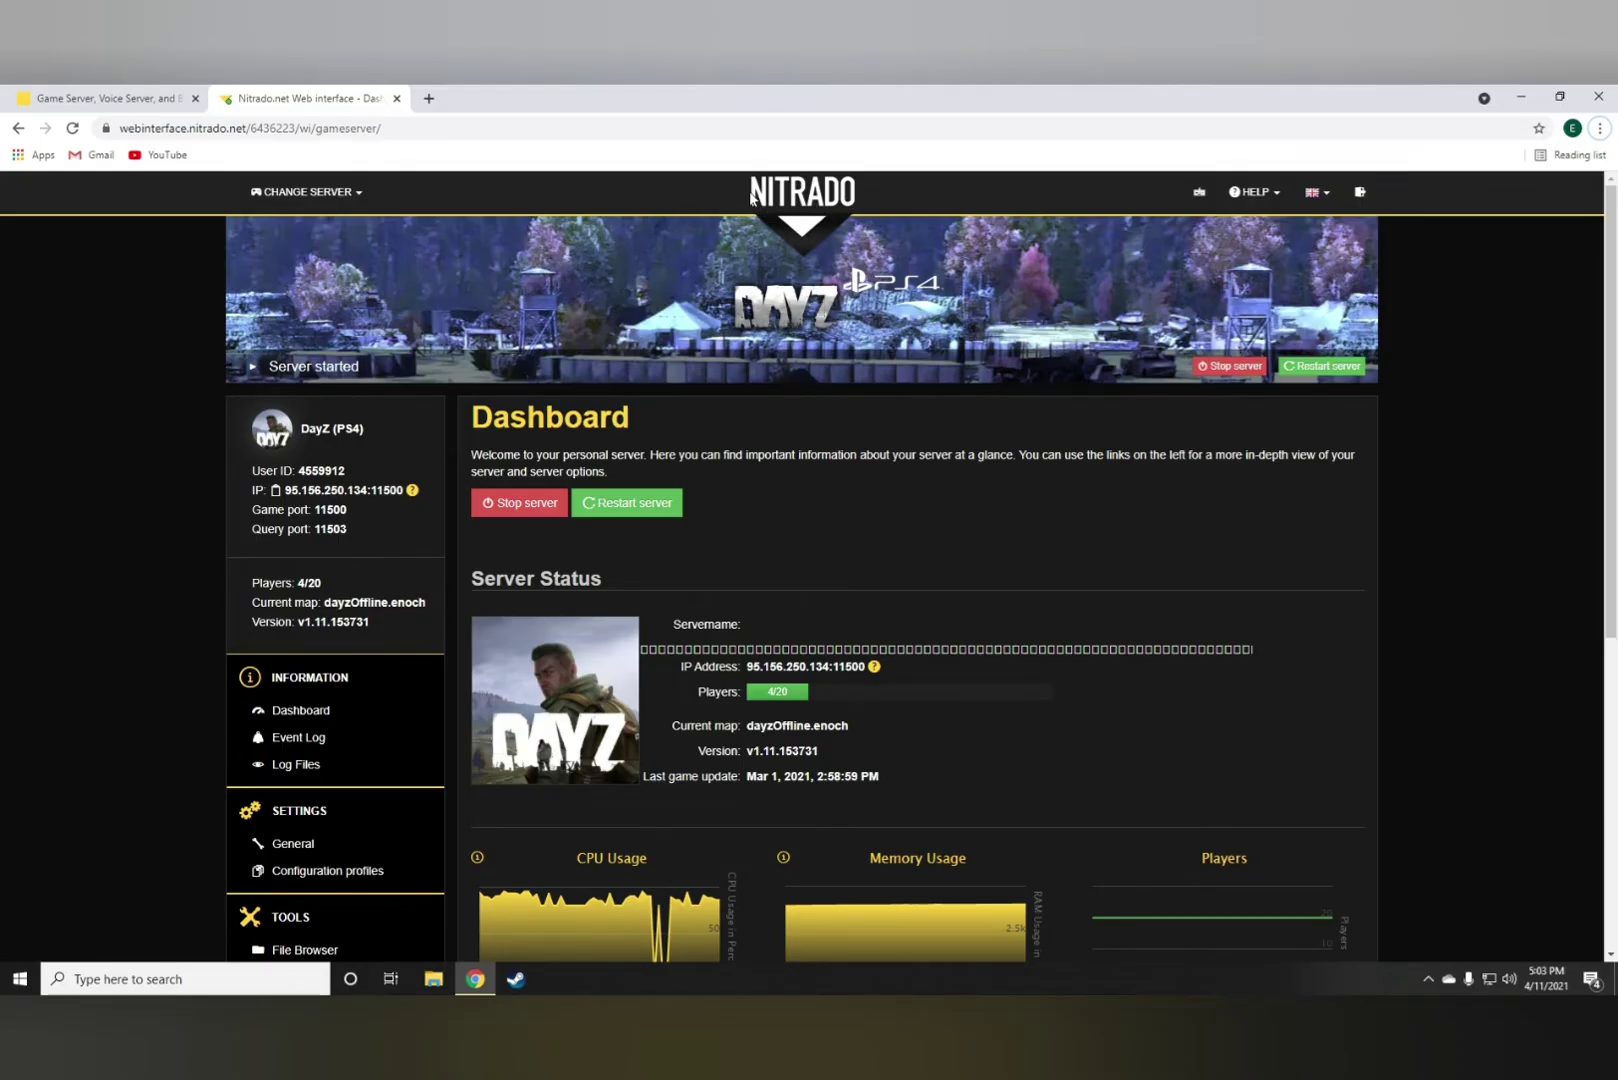
{"action": "scroll", "coordinate": [361, 641], "scroll_direction": "down", "scroll_amount": 1}
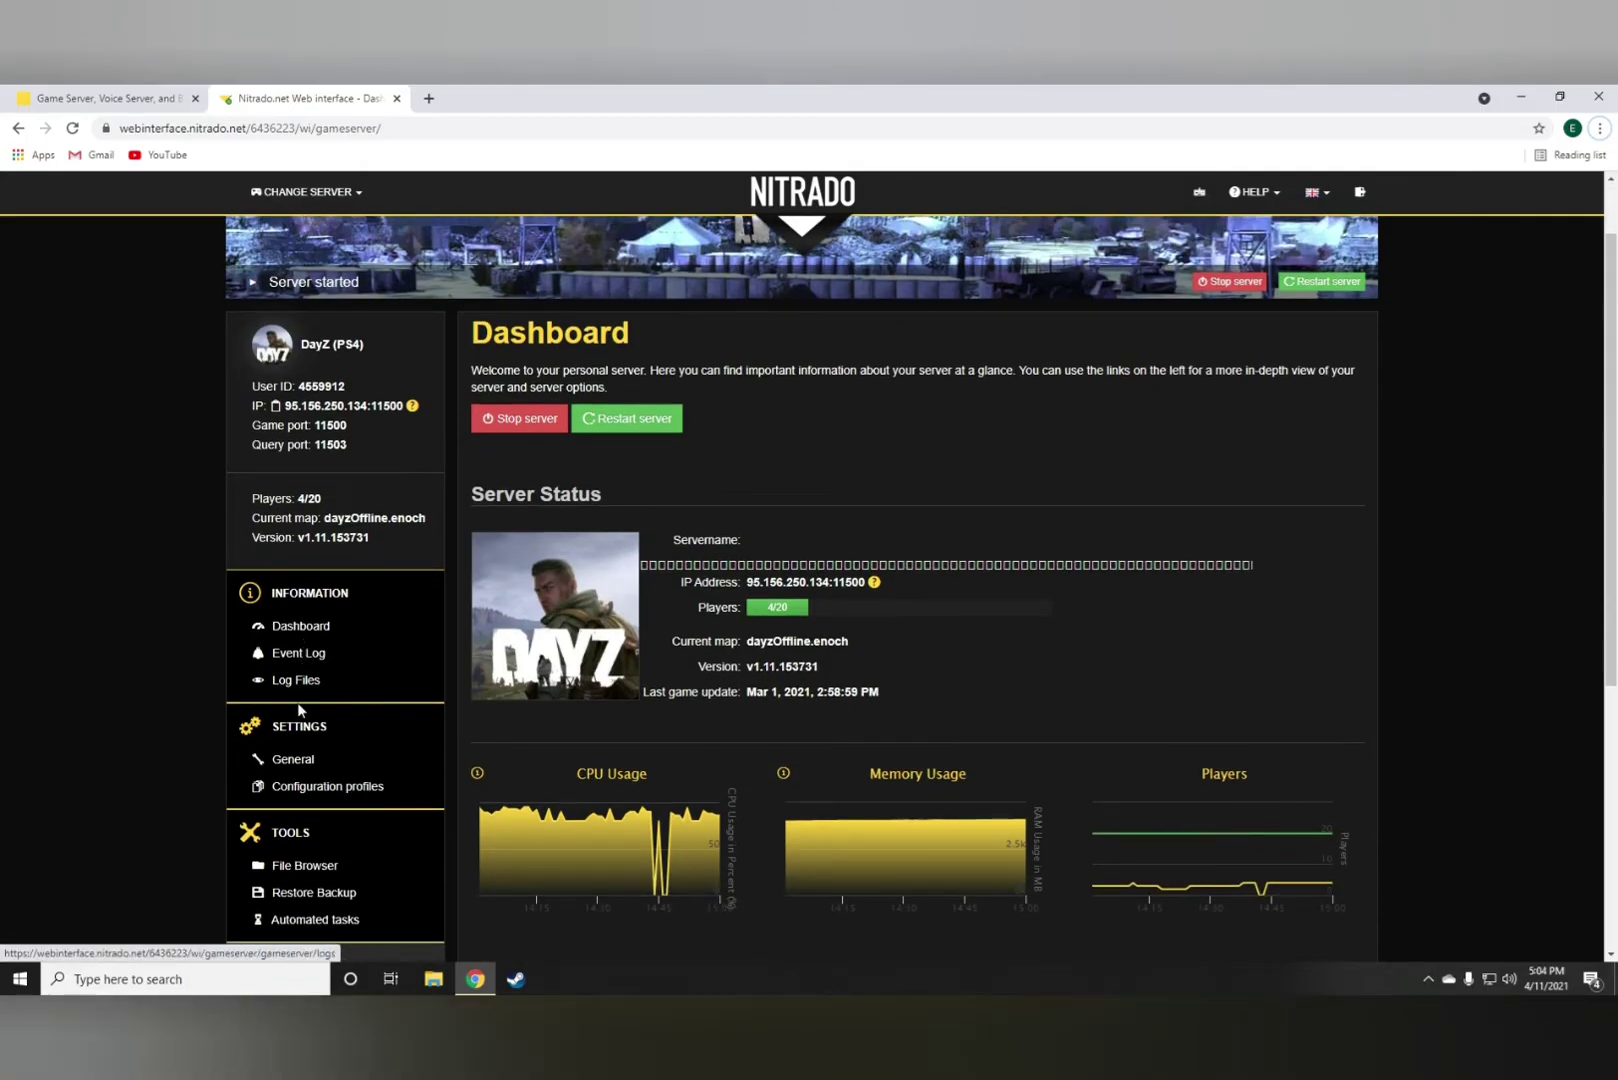
{"action": "left_click", "coordinate": [361, 653]}
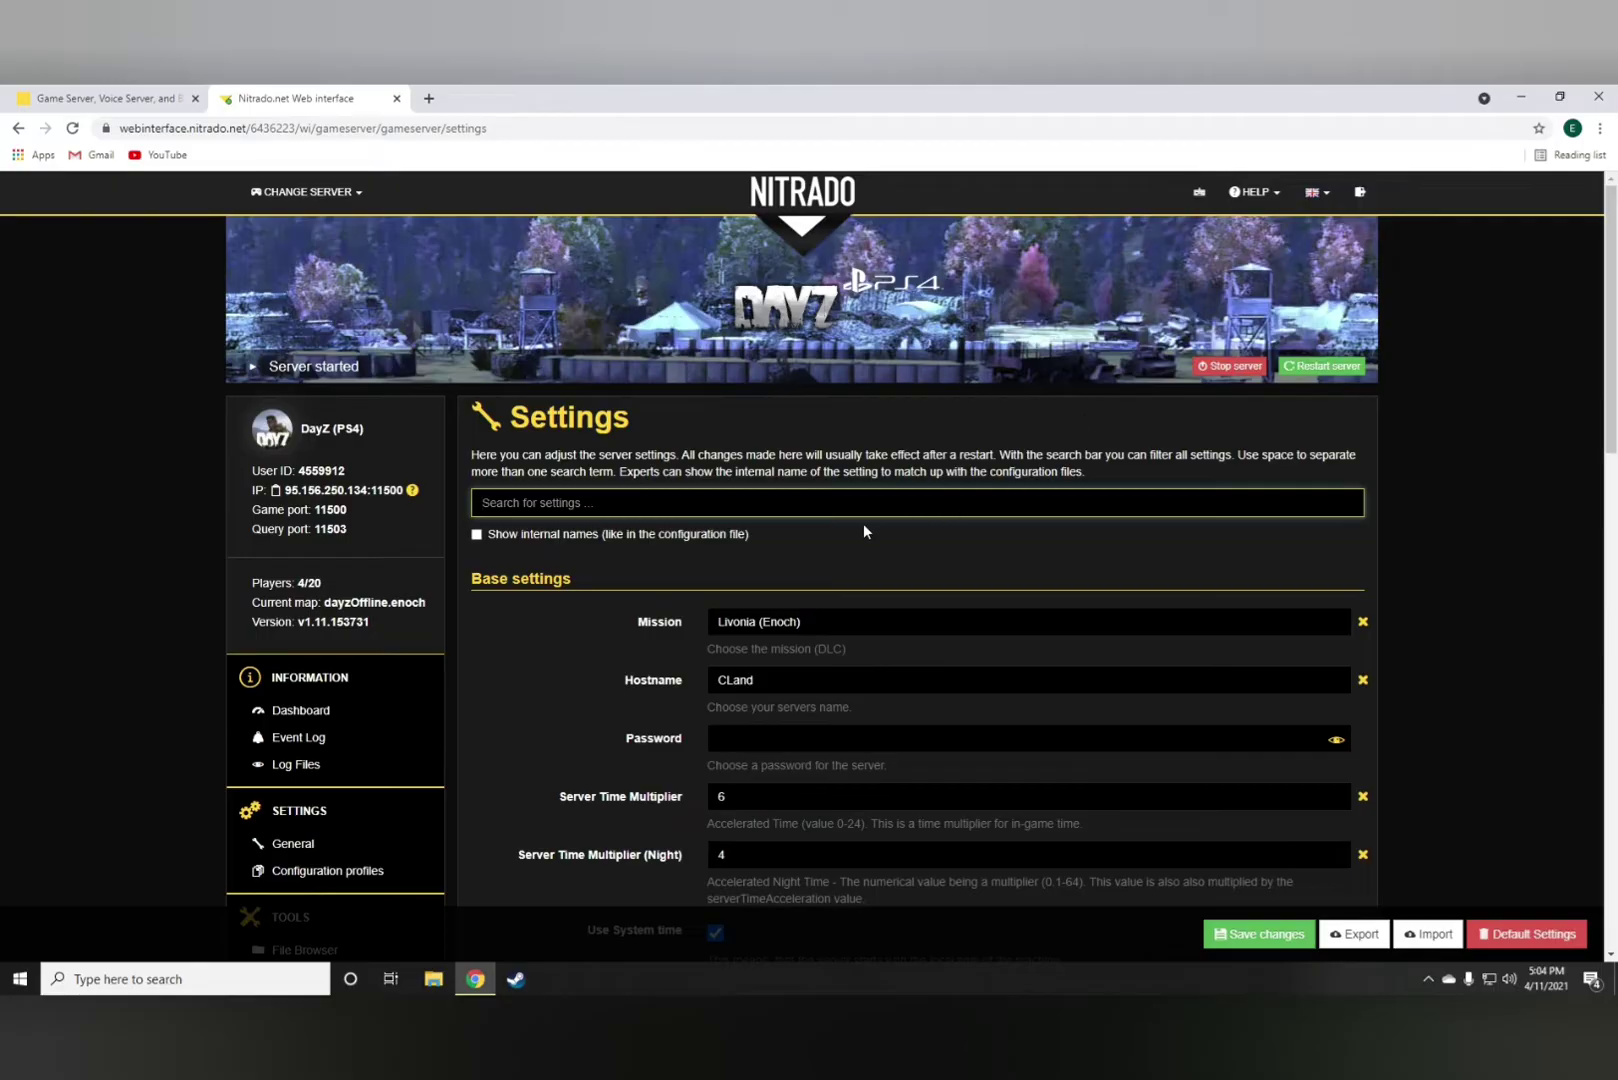
{"action": "scroll", "coordinate": [731, 549], "scroll_direction": "down", "scroll_amount": 2}
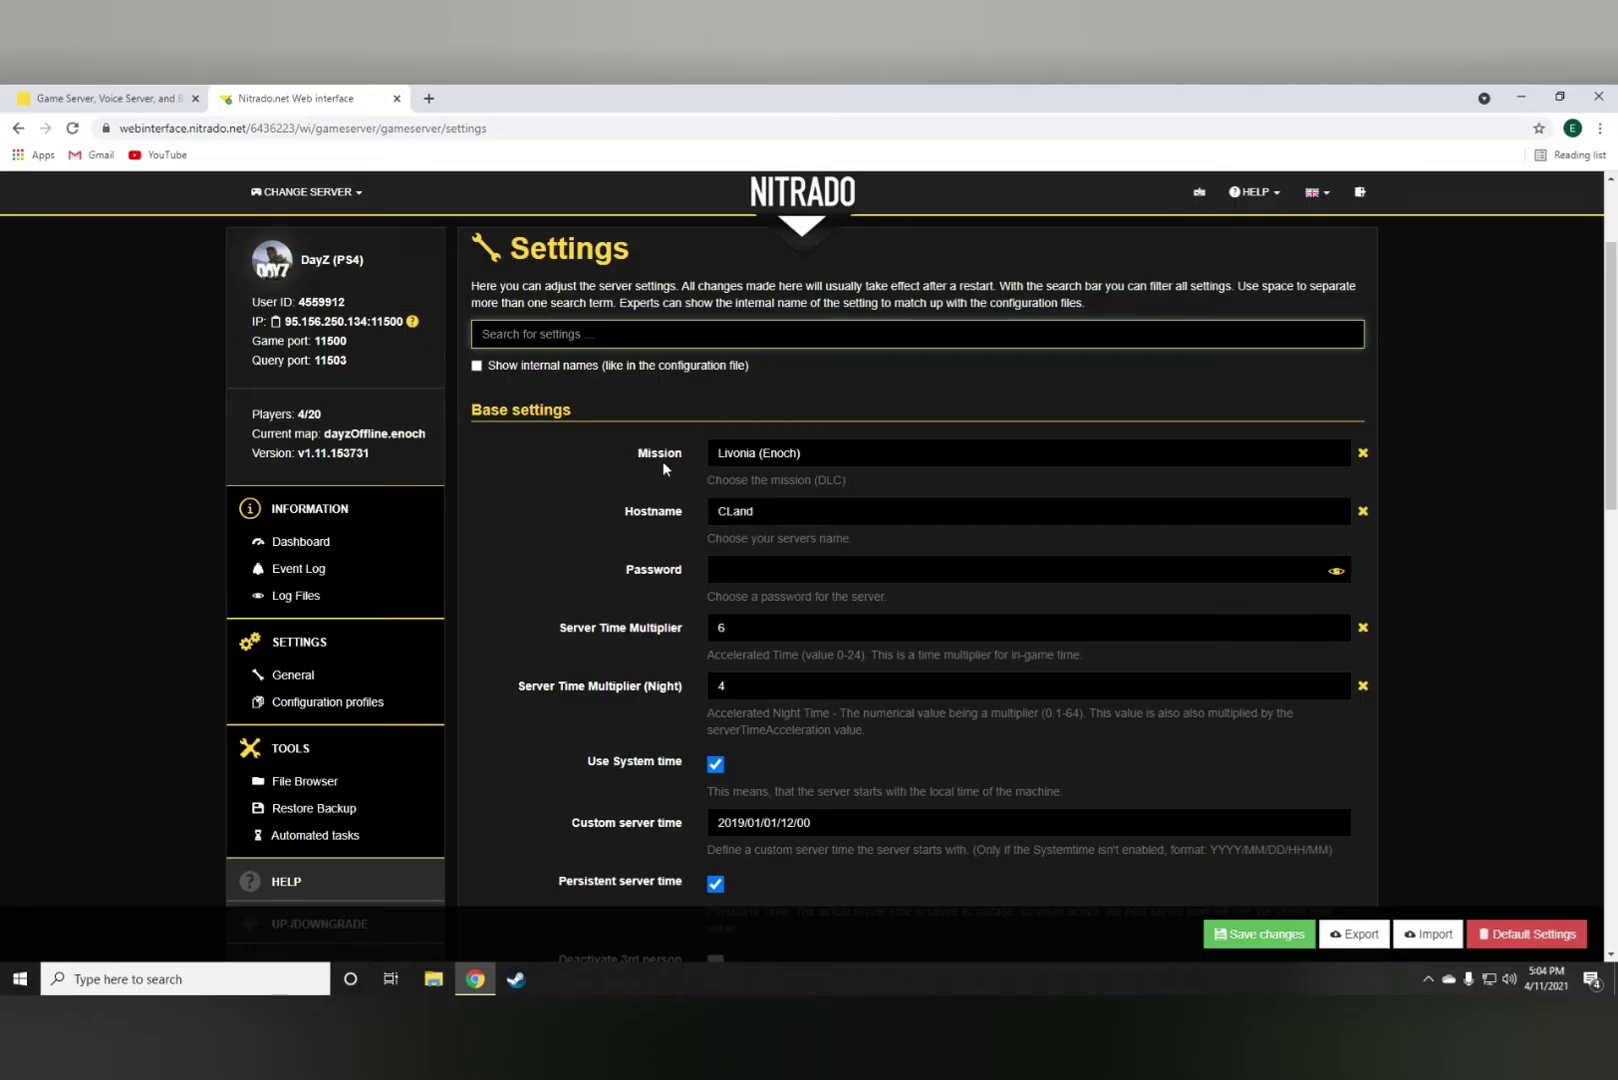
- Keep Livonia (Enoch) as the mission map and hostname CLand, then move to the Password field
{"action": "left_click", "coordinate": [817, 450]}
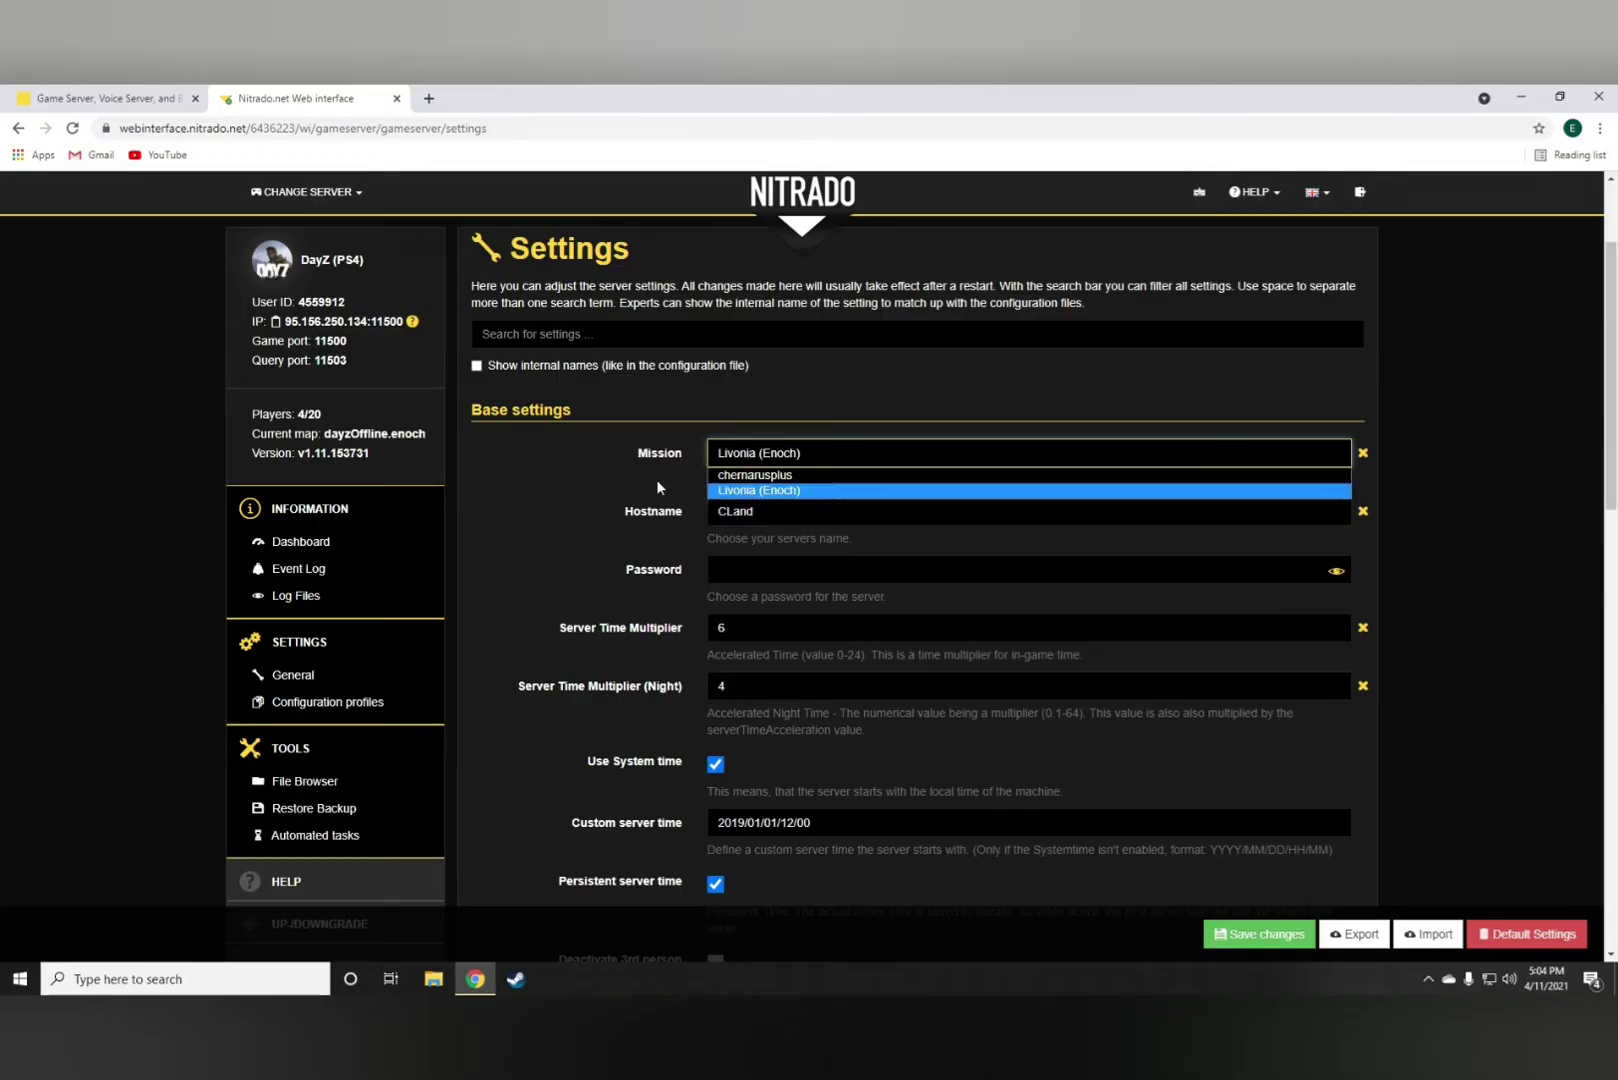
{"action": "left_click", "coordinate": [765, 489]}
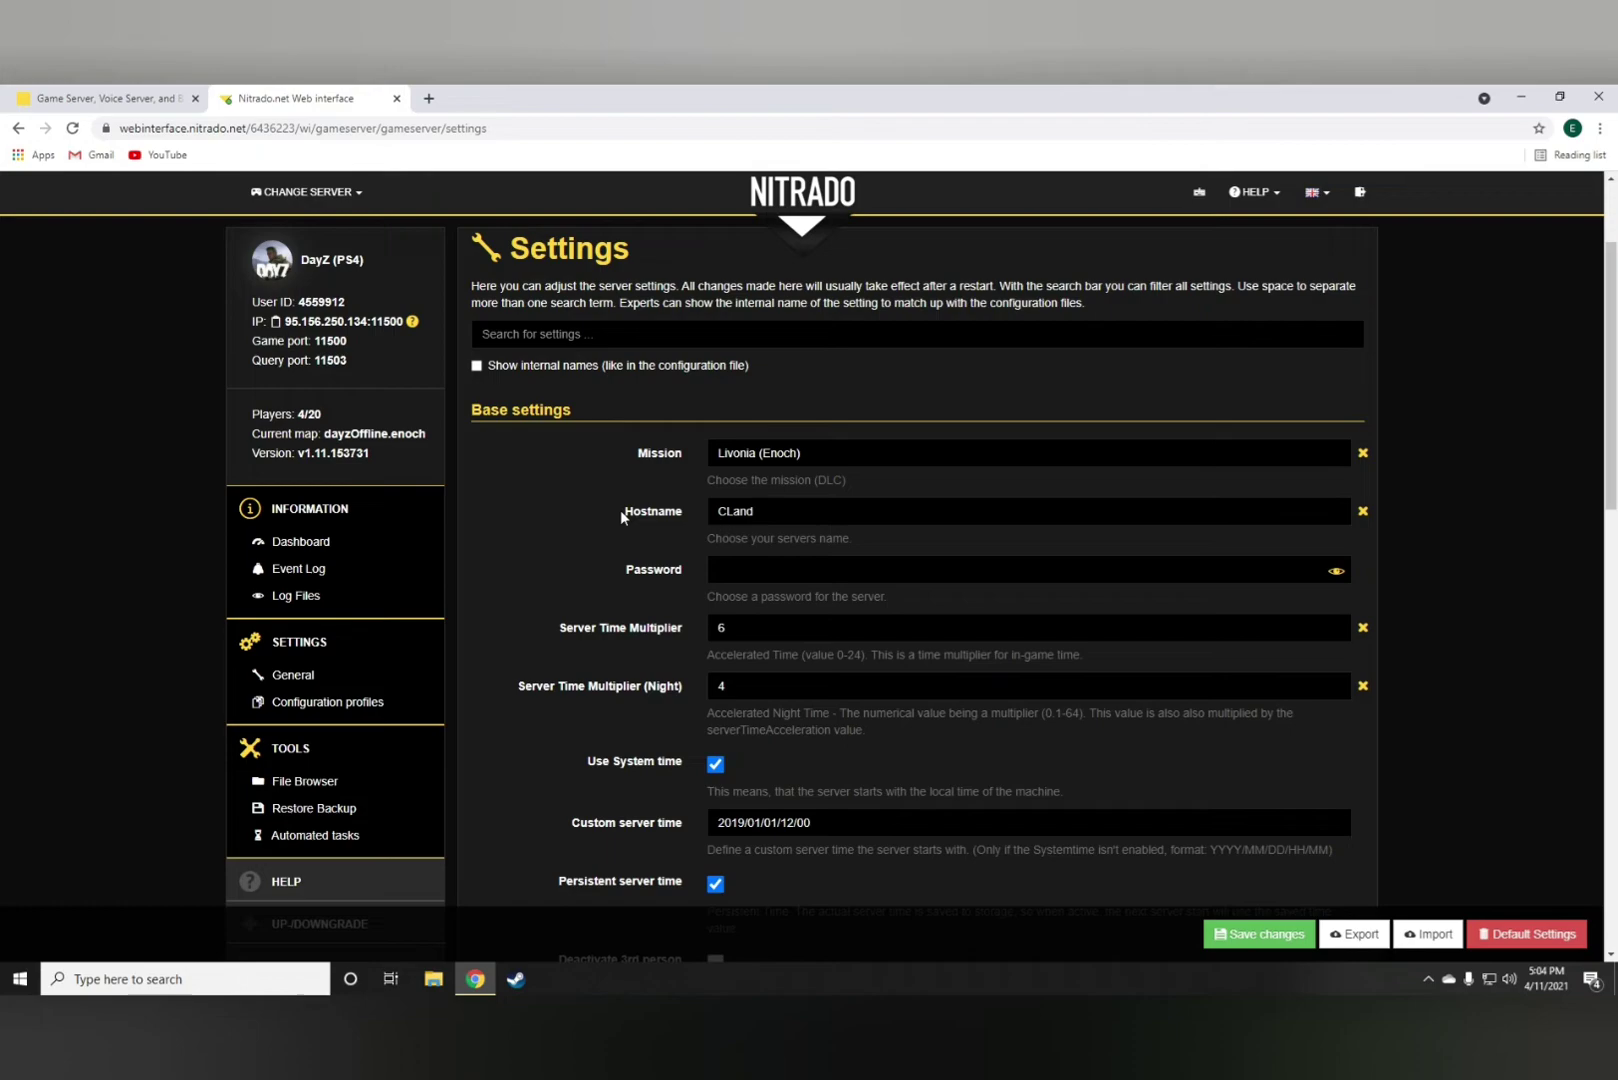
{"action": "double_click", "coordinate": [784, 516]}
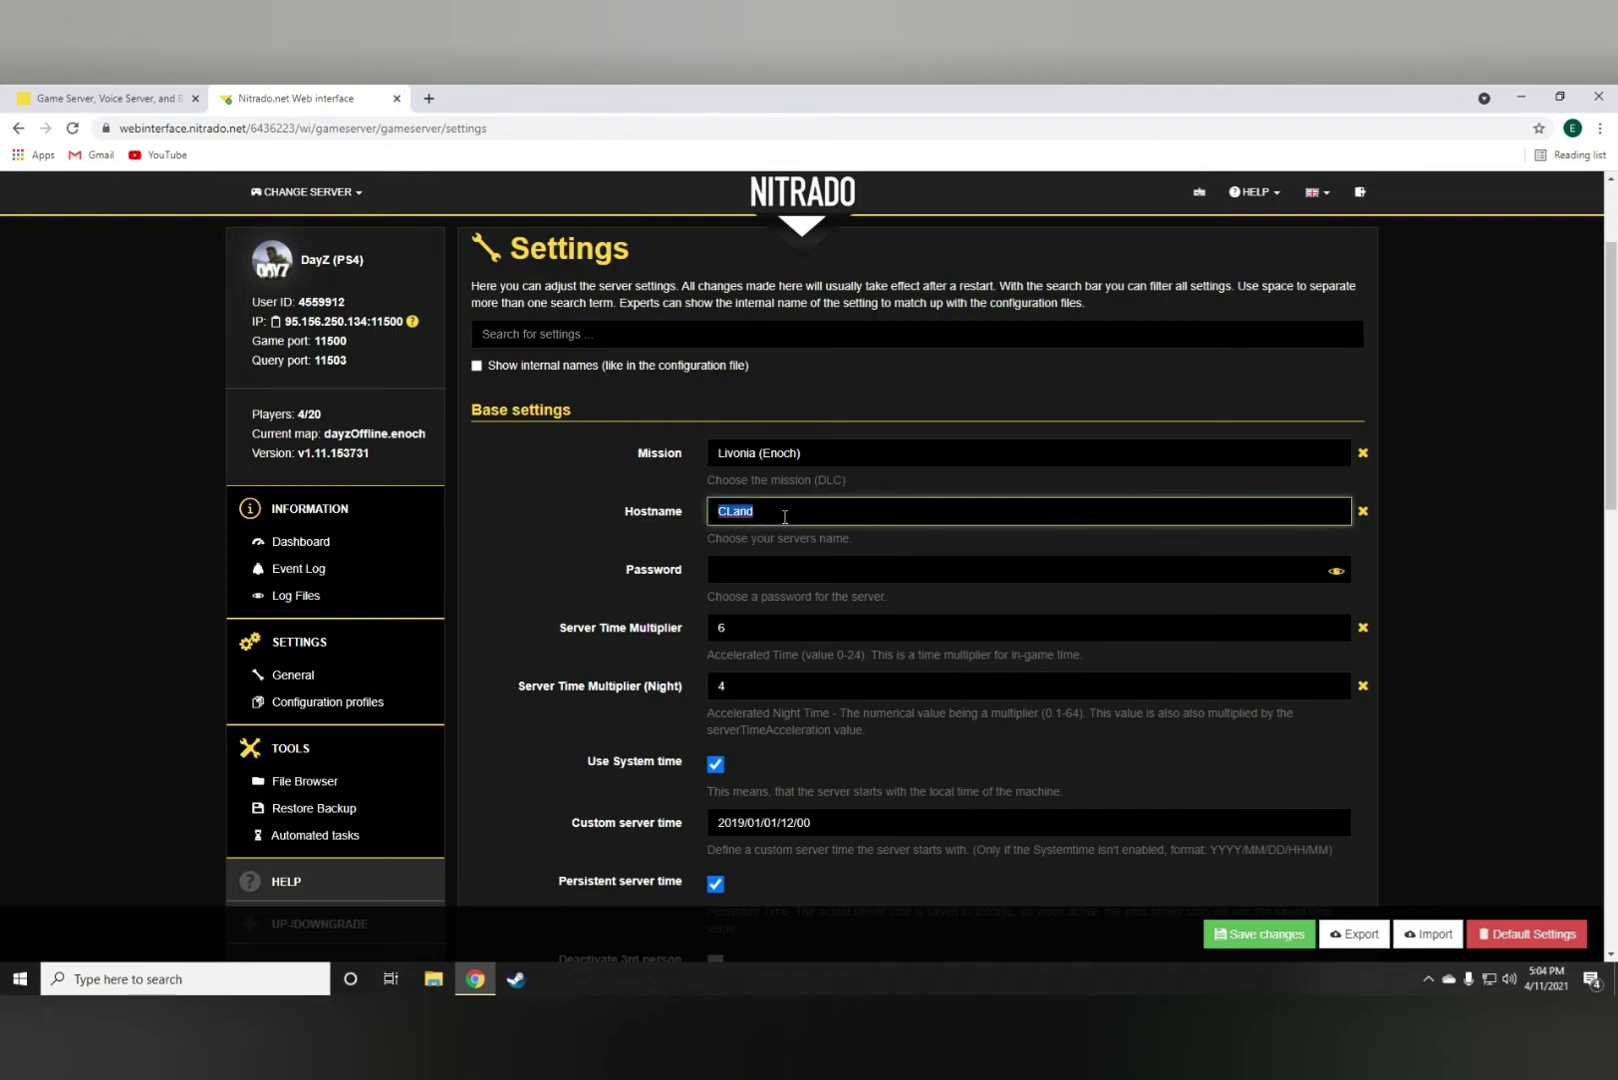
{"action": "left_click", "coordinate": [625, 567]}
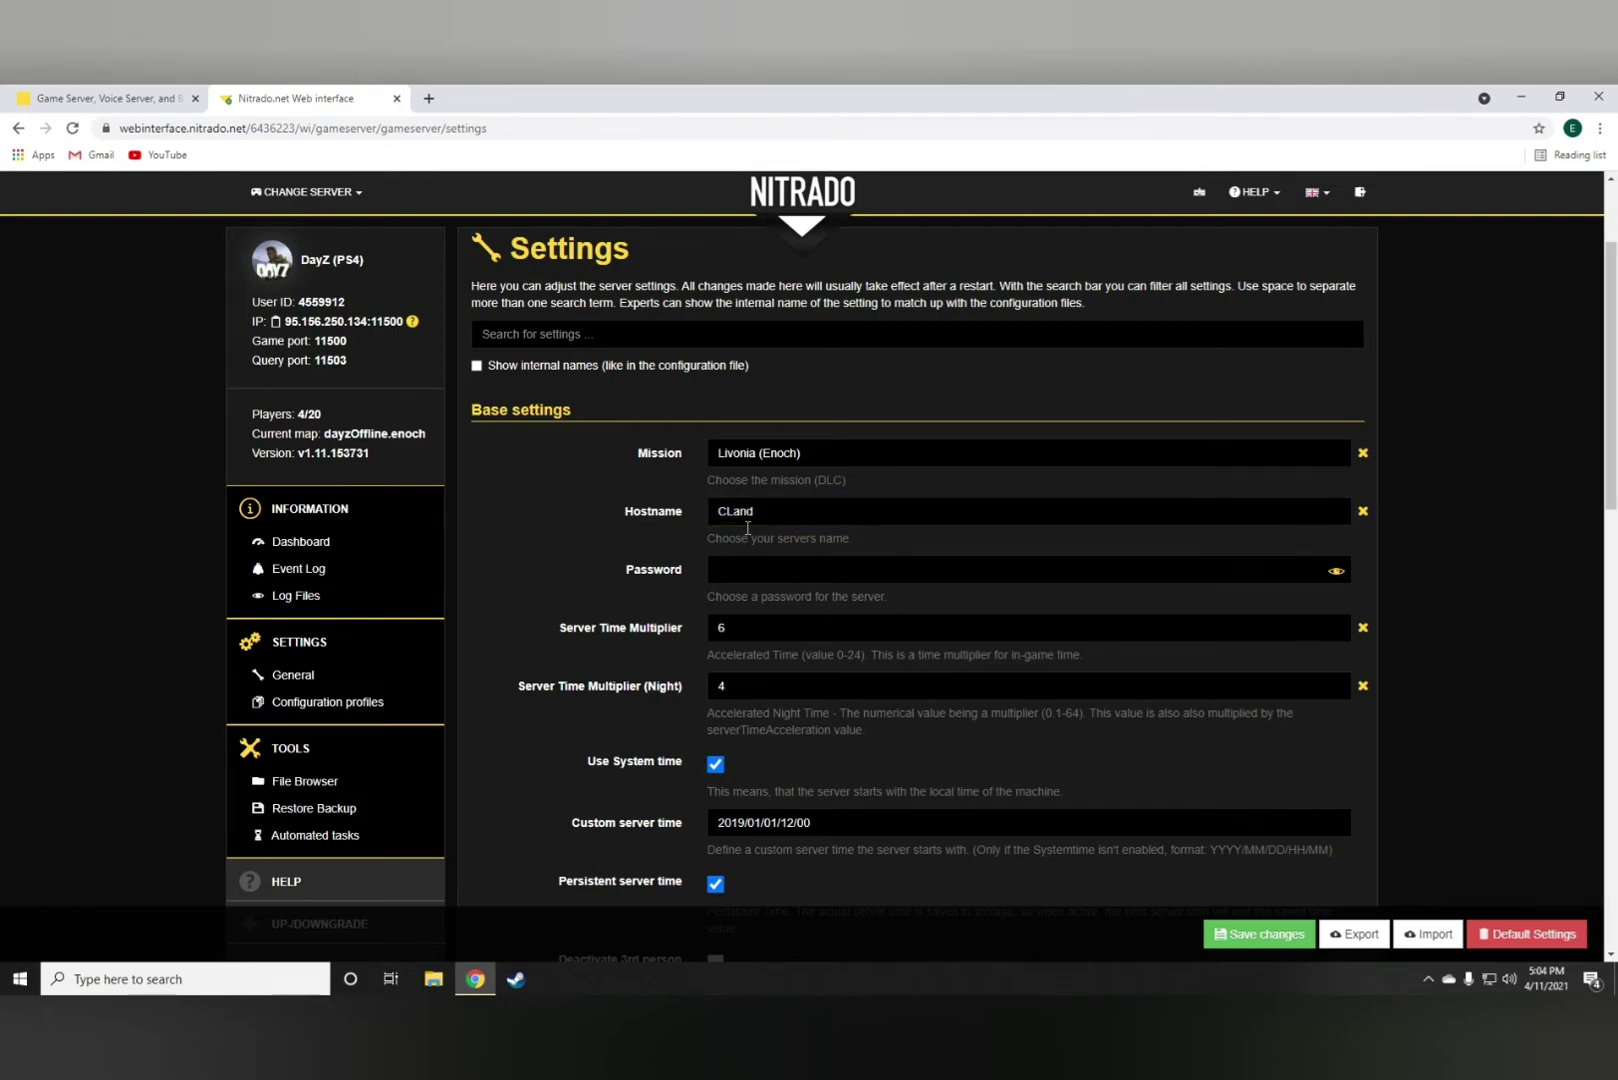
{"action": "left_click", "coordinate": [731, 576]}
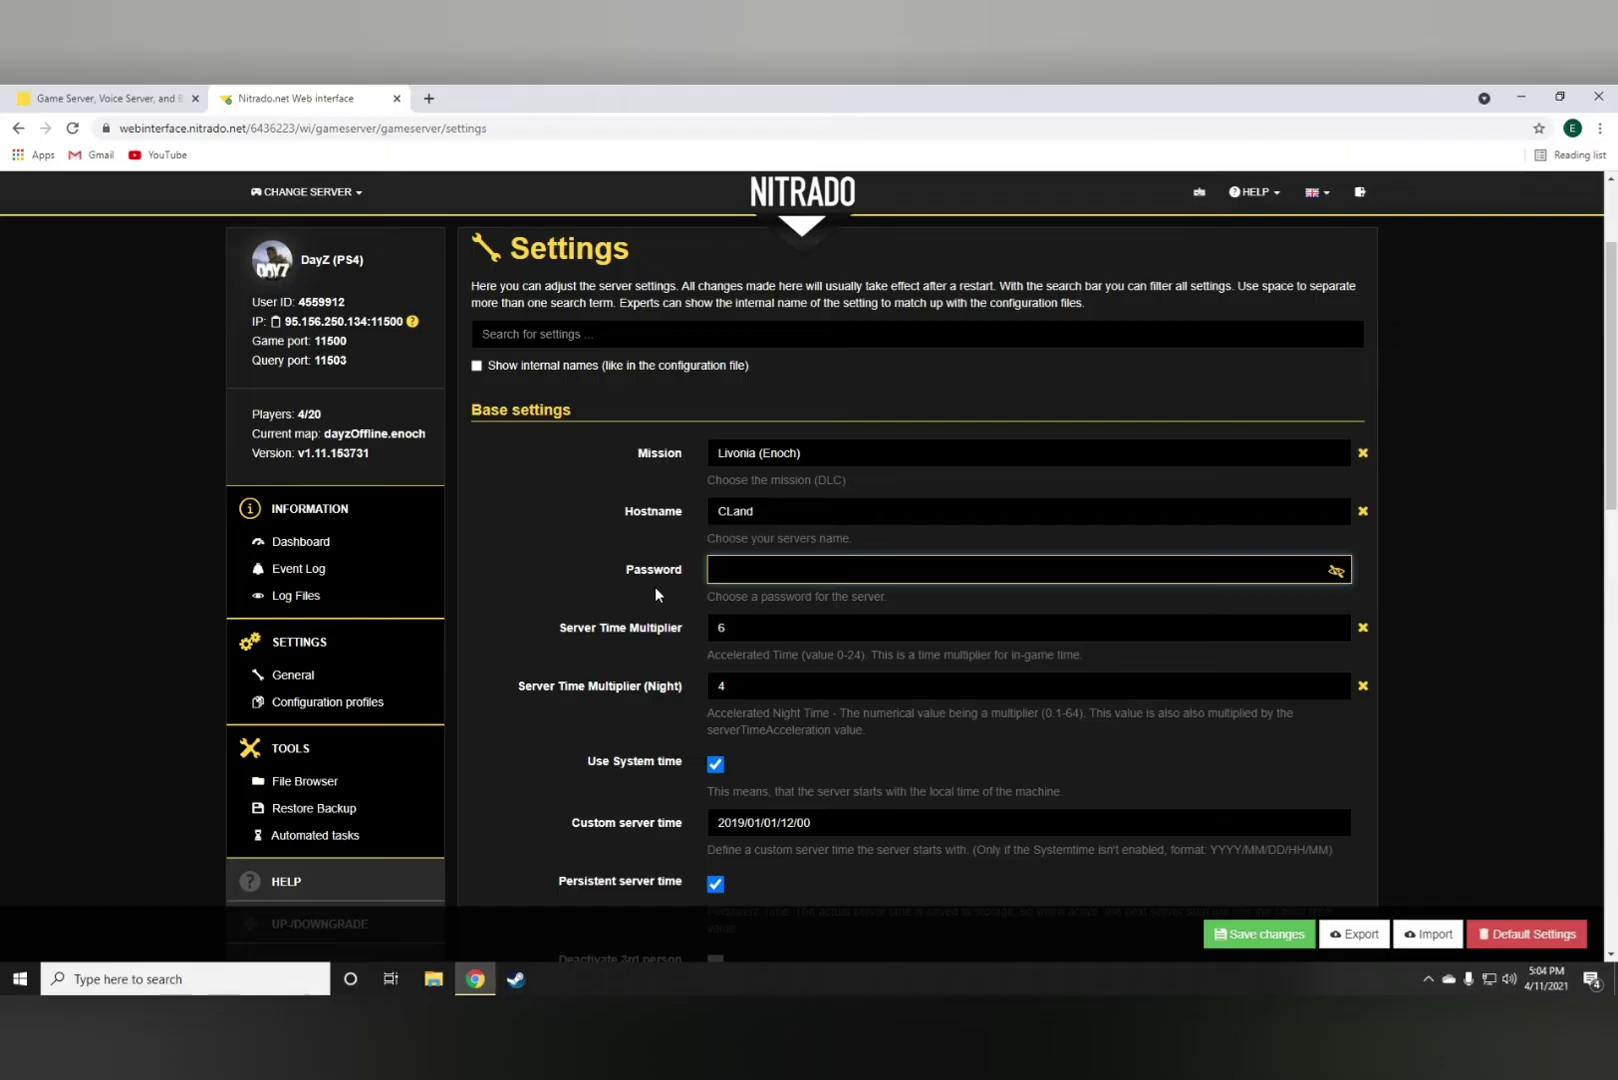
{"action": "scroll", "coordinate": [655, 593], "scroll_direction": "down", "scroll_amount": 2}
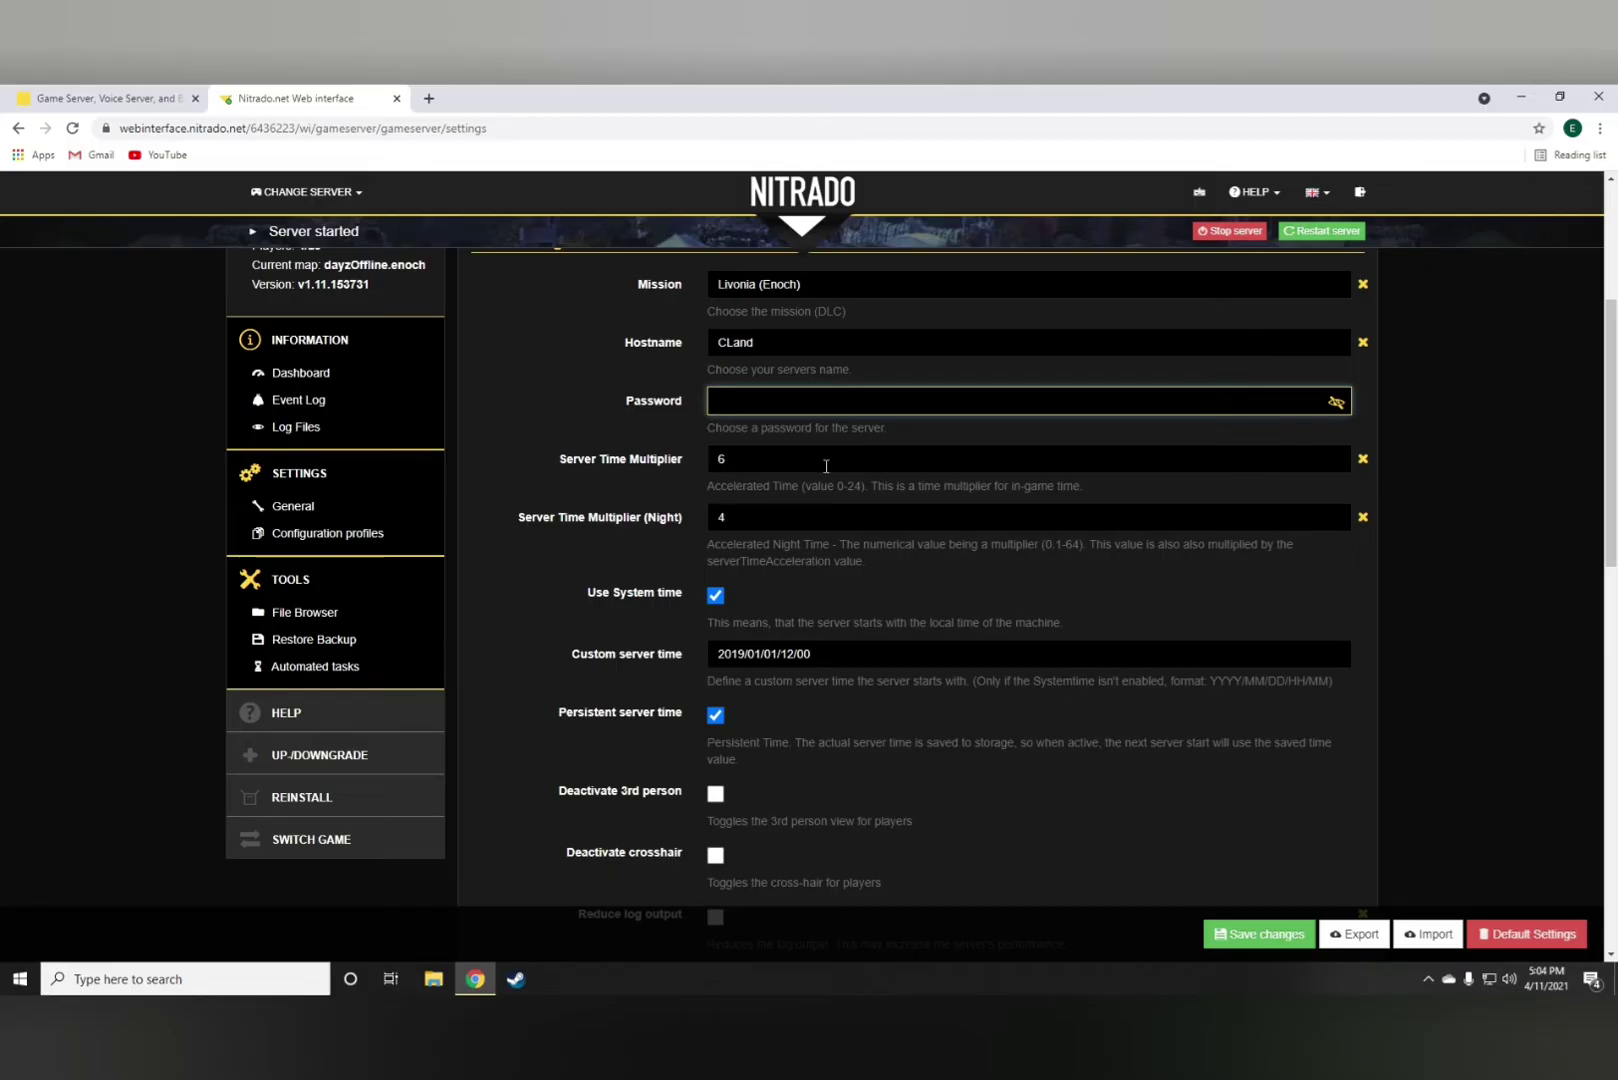
{"action": "key", "text": "Tab"}
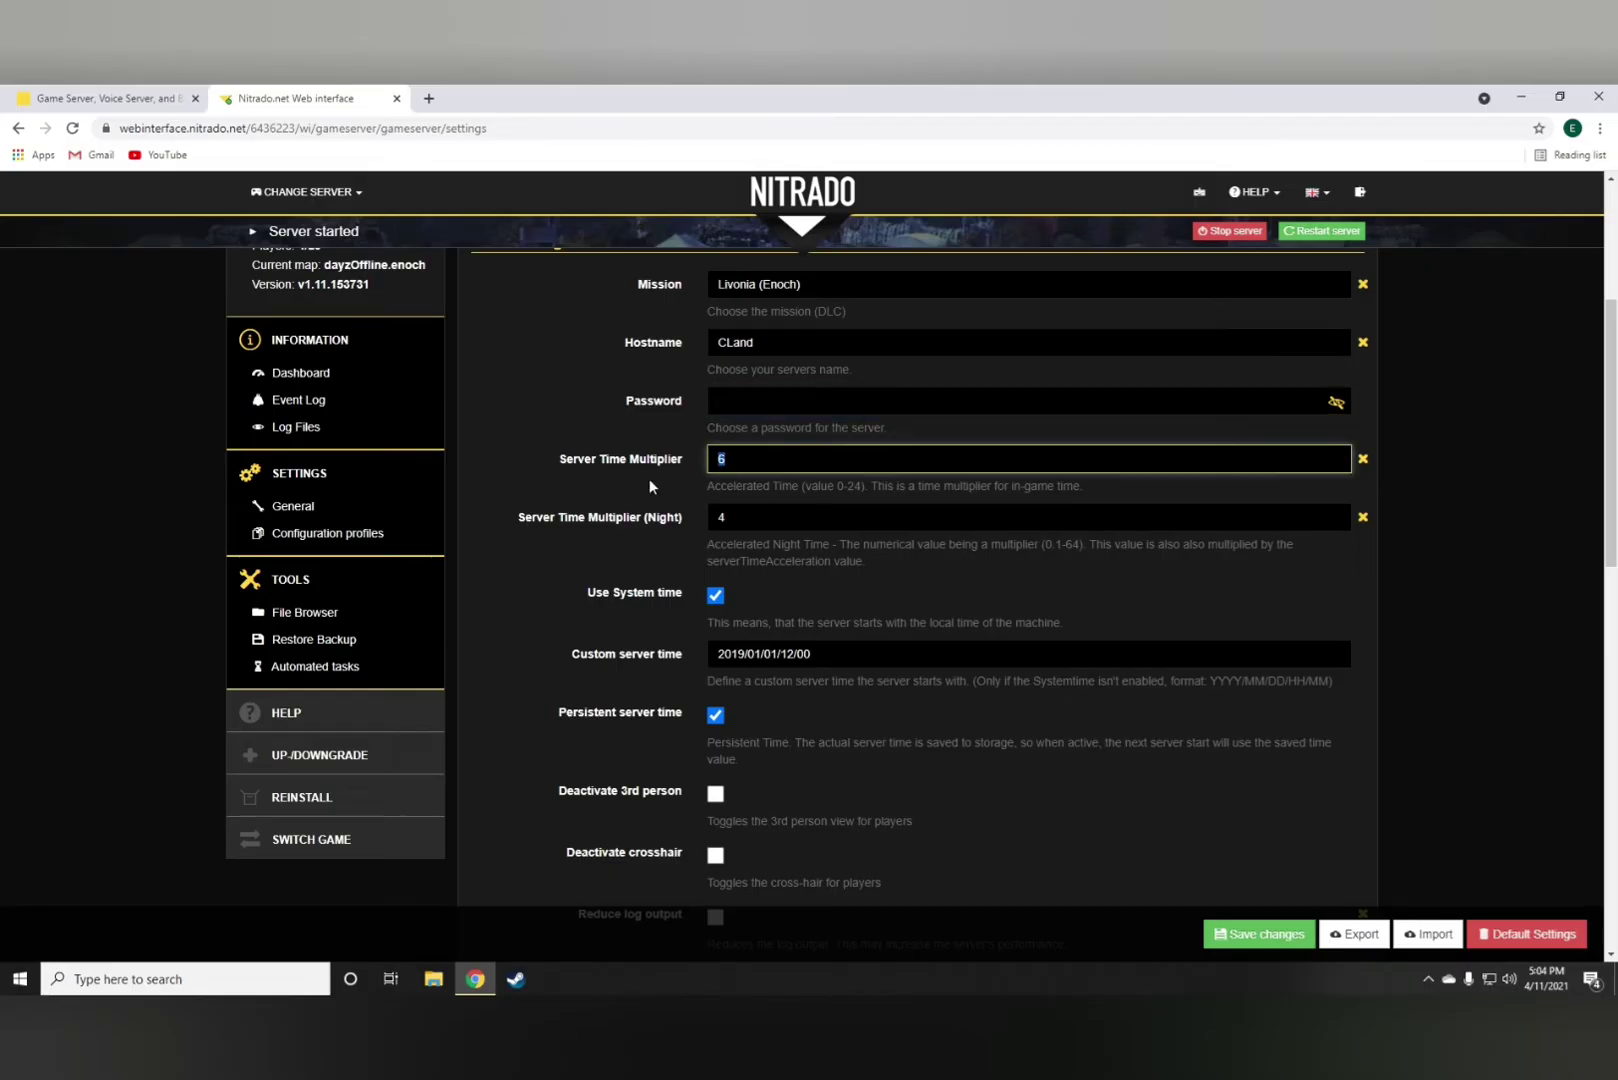
{"action": "key", "text": "Tab"}
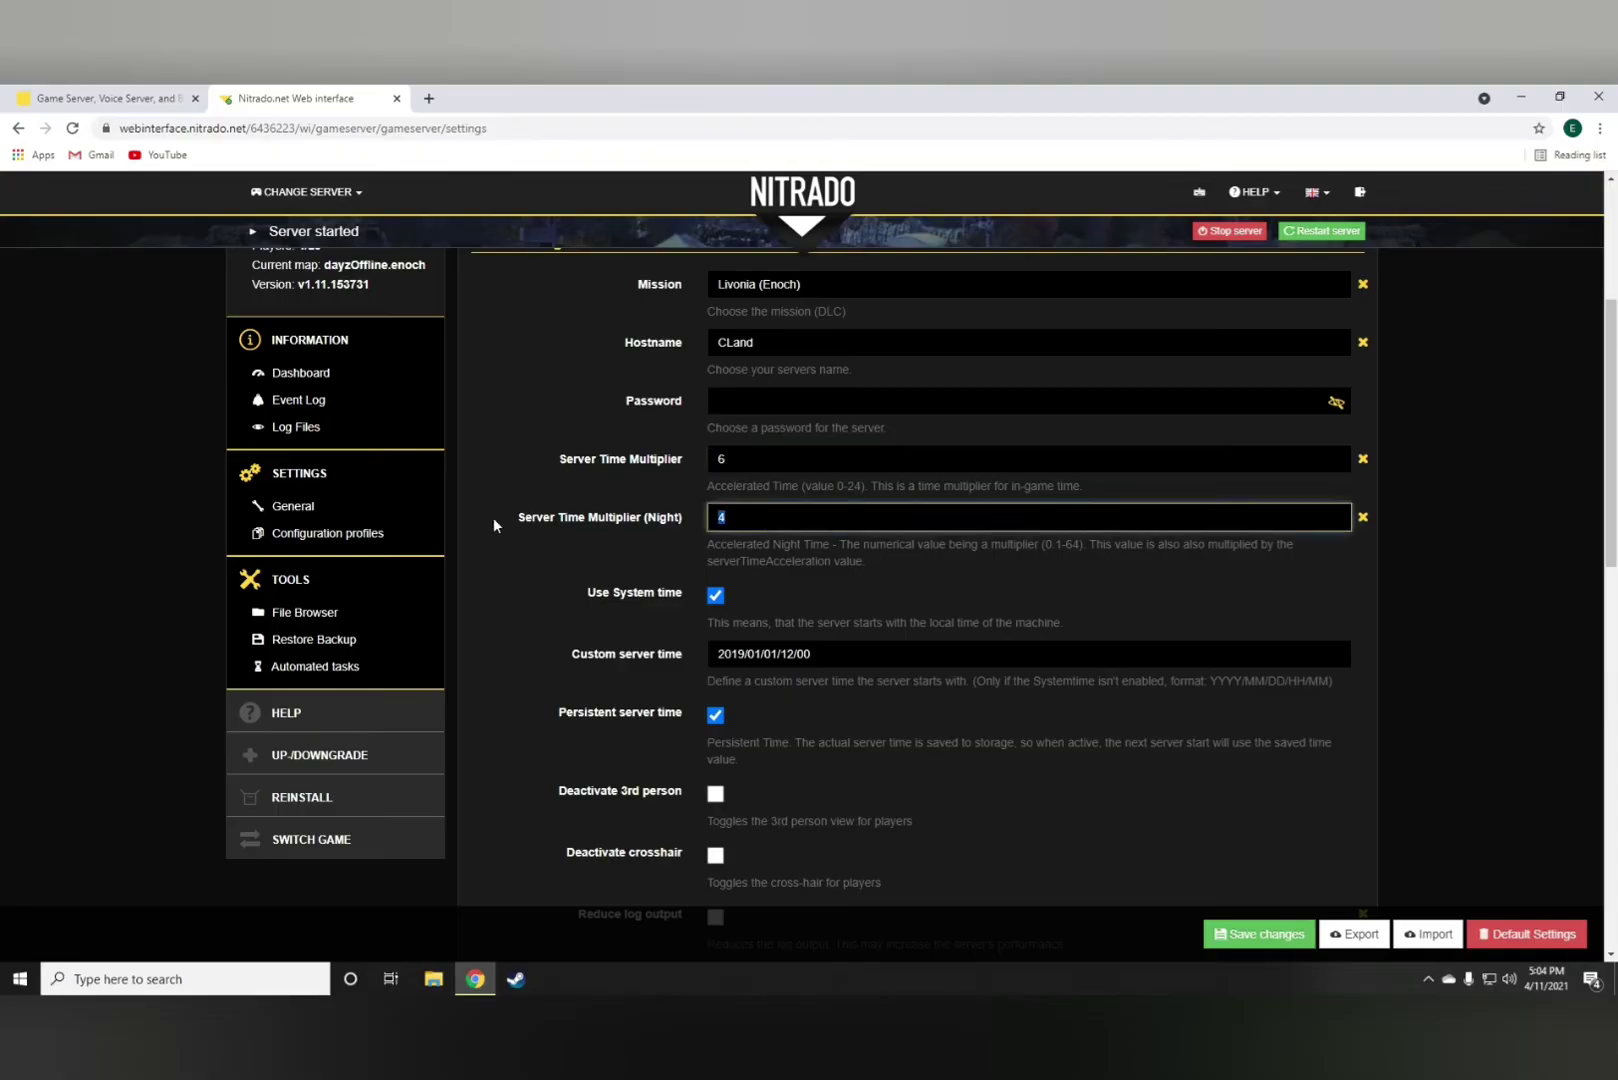
{"action": "key", "text": "shift+Tab"}
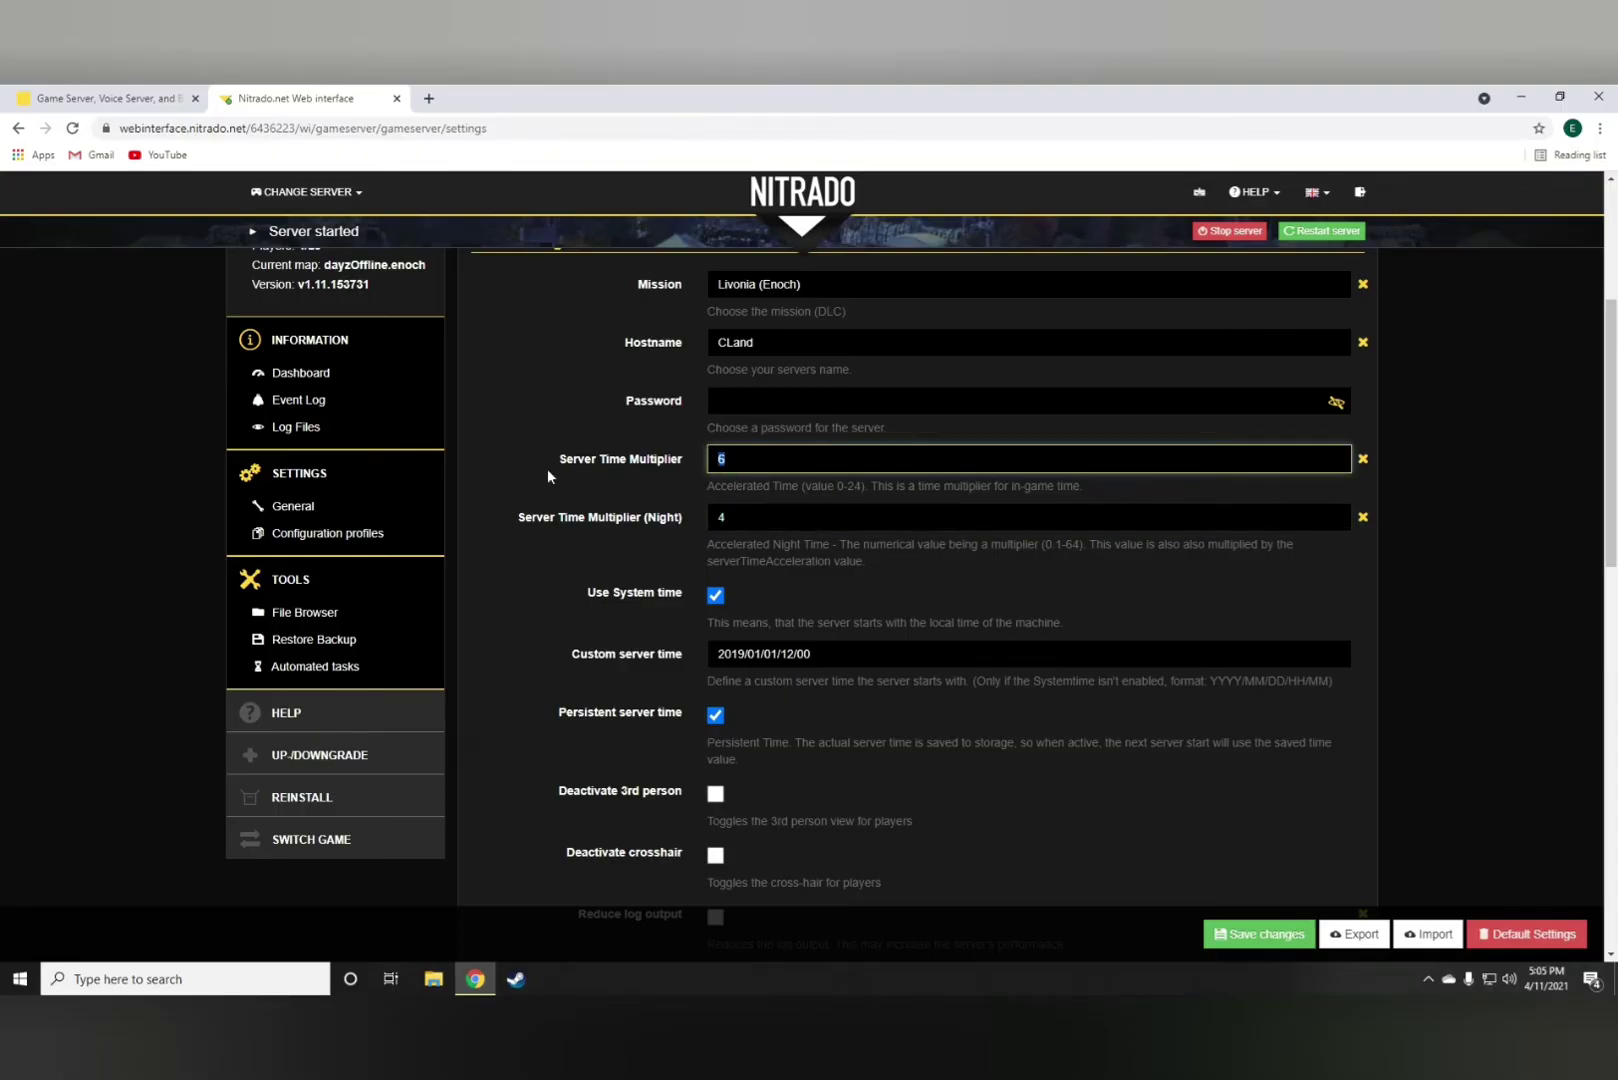
{"action": "key", "text": "Tab"}
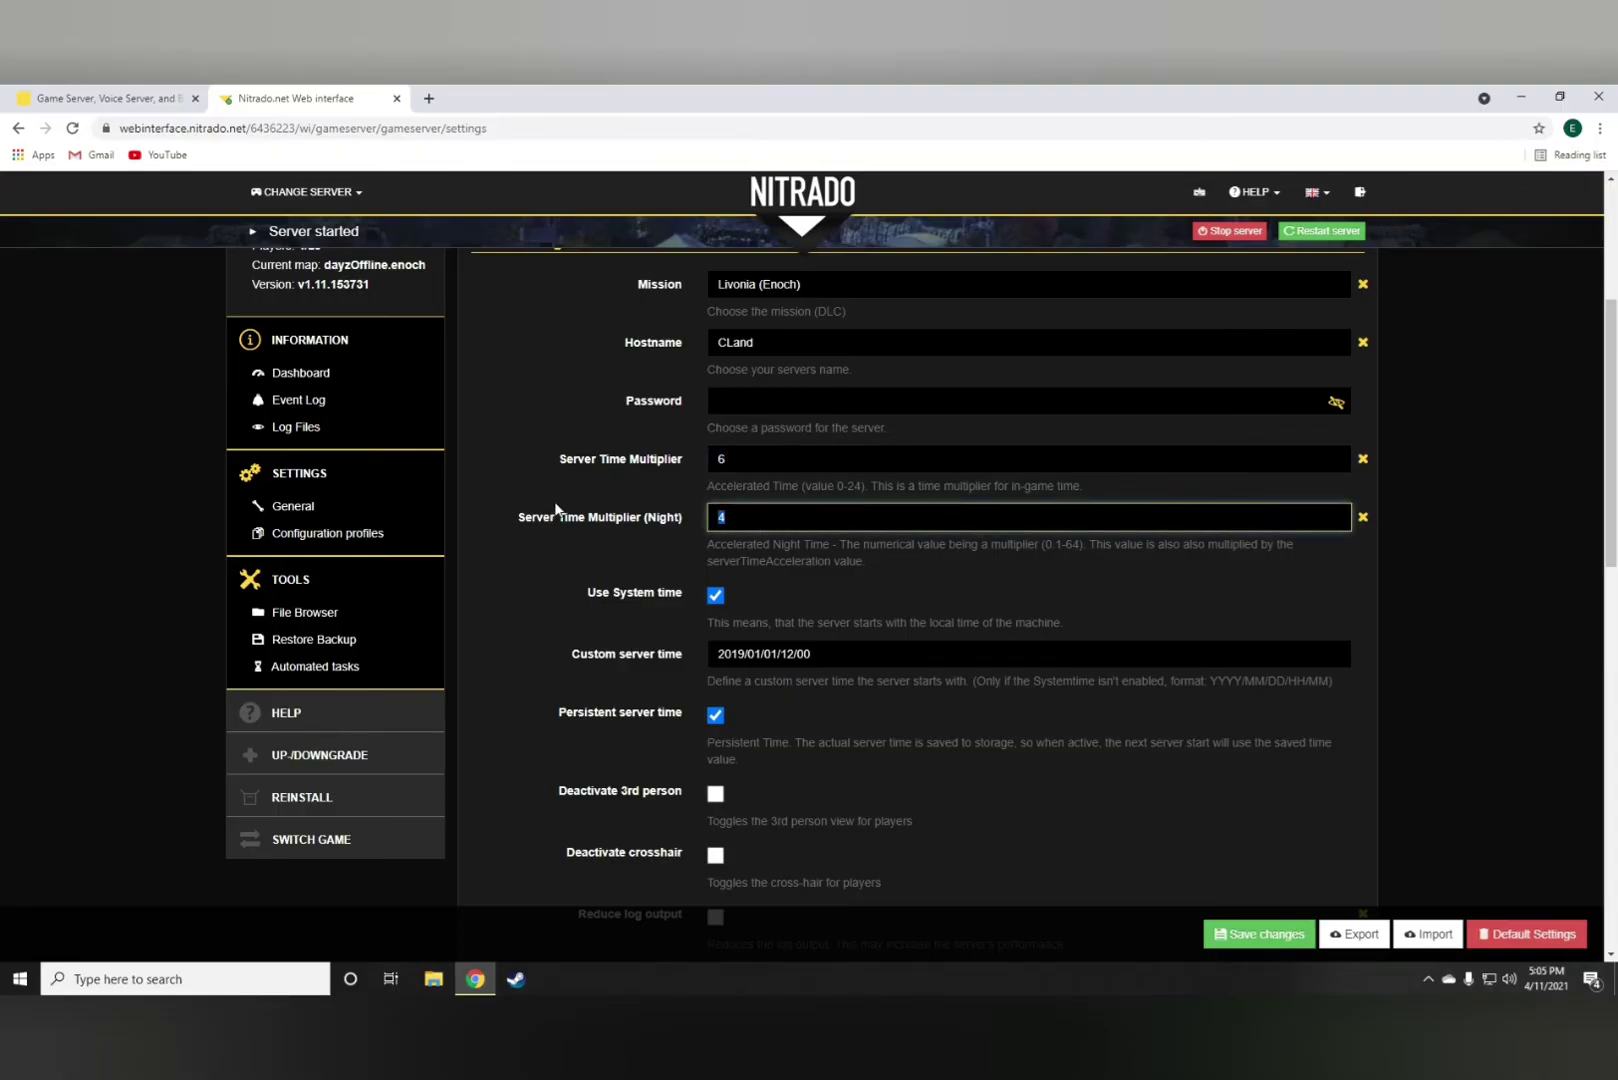
{"action": "scroll", "coordinate": [580, 502], "scroll_direction": "down", "scroll_amount": 2}
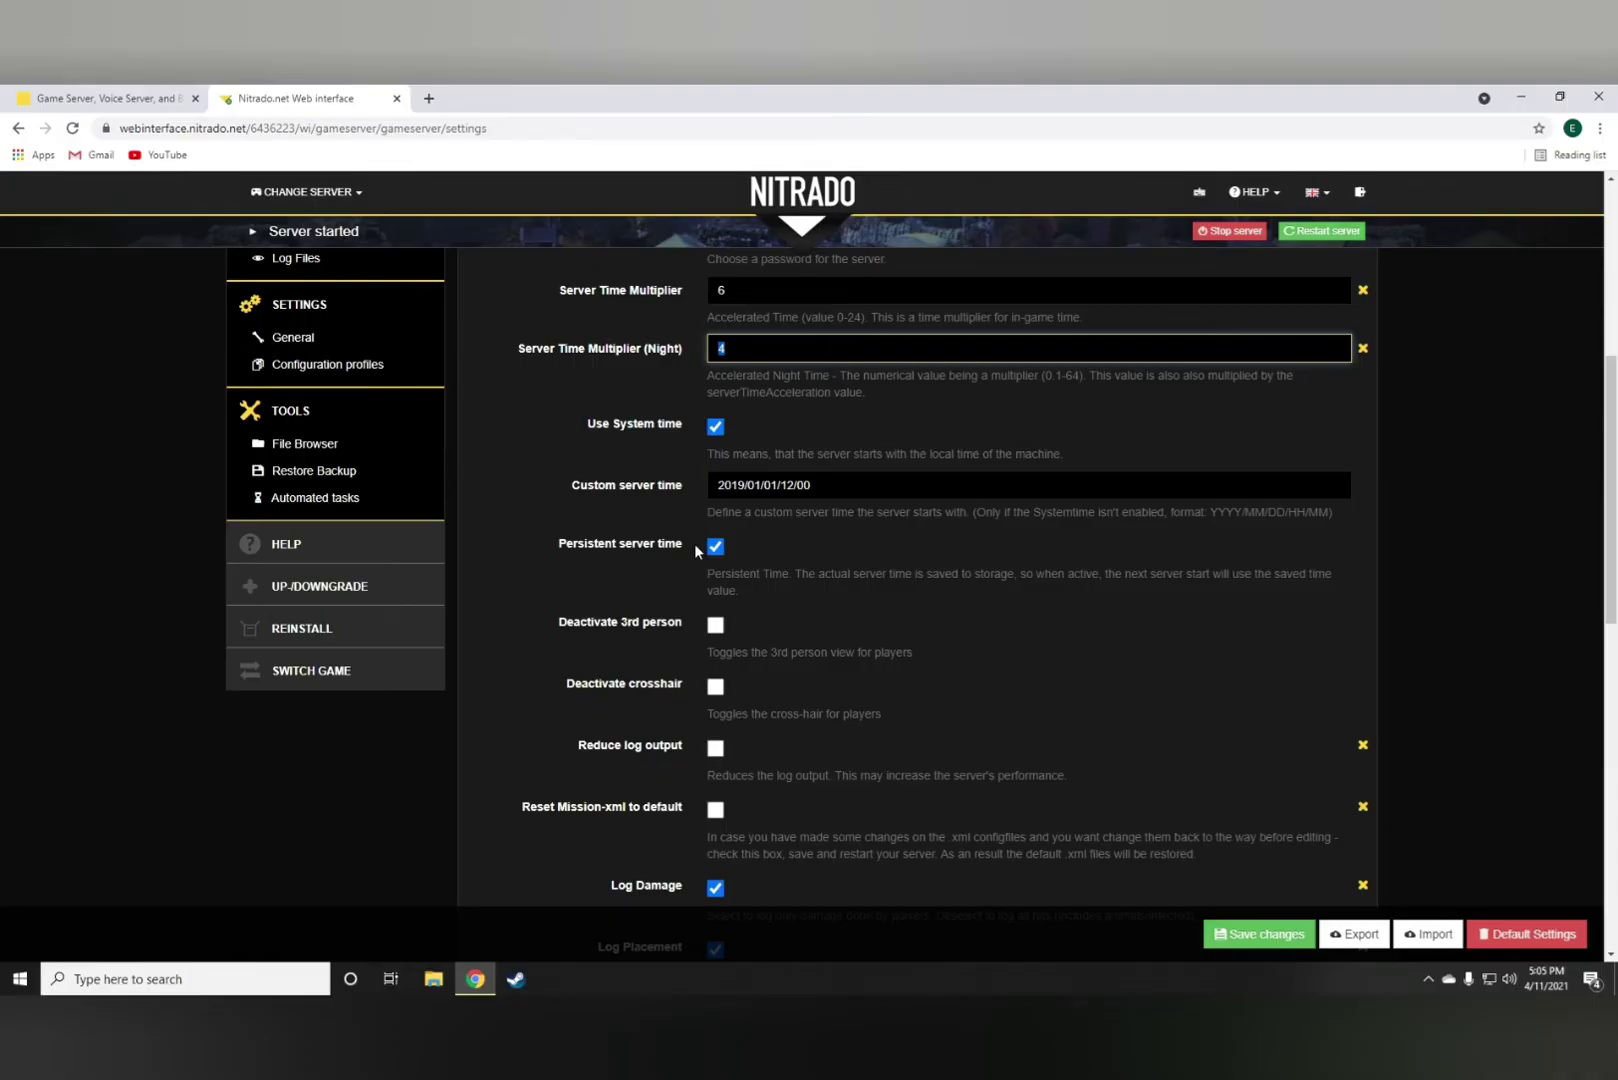
{"action": "scroll", "coordinate": [707, 554], "scroll_direction": "down", "scroll_amount": 3}
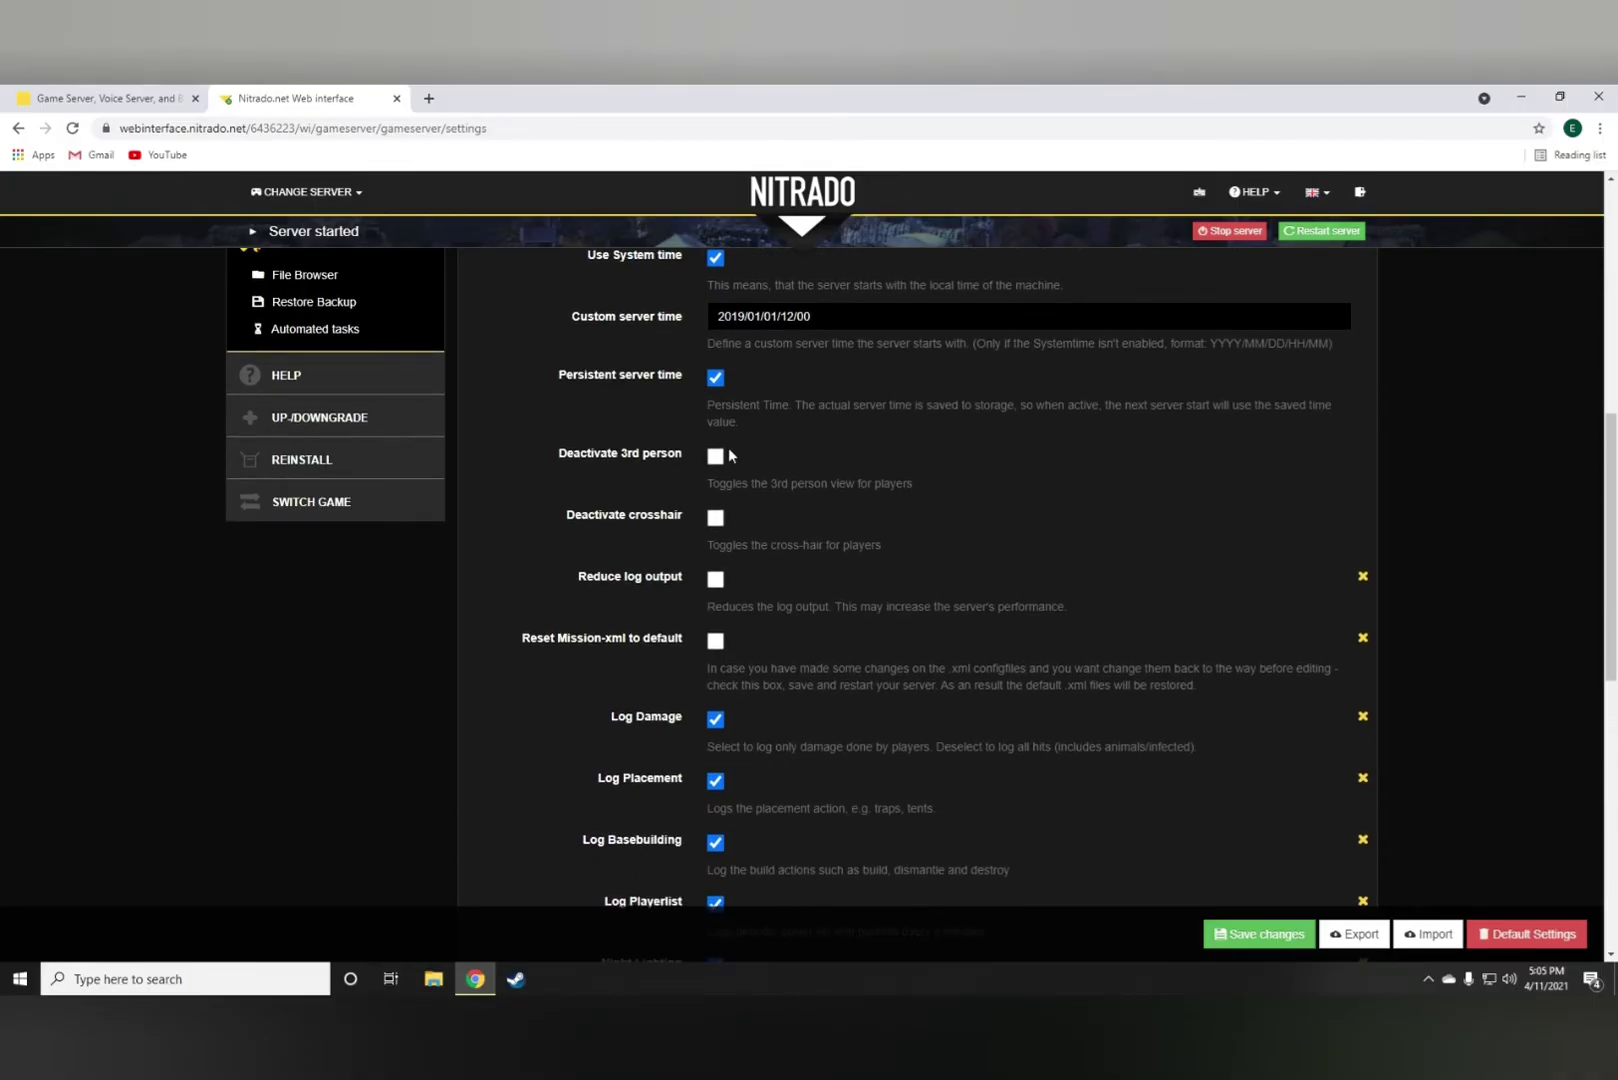
{"action": "left_click", "coordinate": [715, 458]}
{"action": "left_click", "coordinate": [715, 458]}
{"action": "left_click", "coordinate": [715, 458]}
{"action": "left_click", "coordinate": [715, 458]}
{"action": "left_click", "coordinate": [715, 458]}
{"action": "left_click", "coordinate": [715, 458]}
{"action": "scroll", "coordinate": [745, 614], "scroll_direction": "down", "scroll_amount": 1}
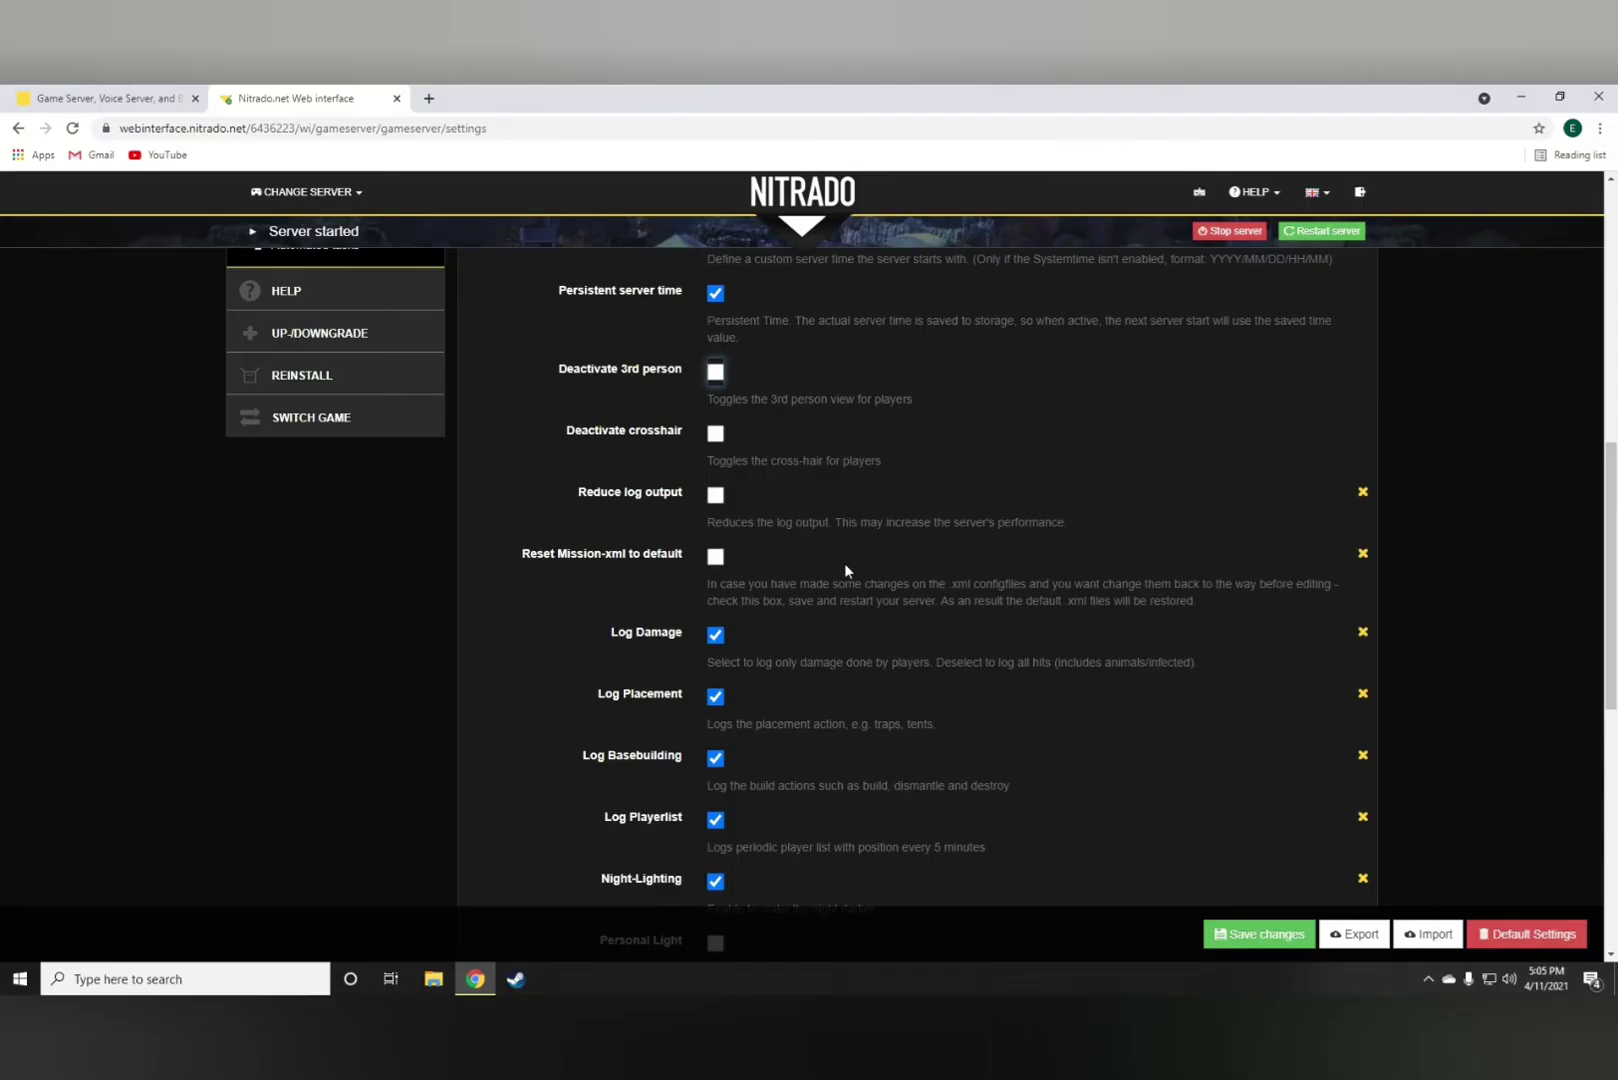
{"action": "scroll", "coordinate": [633, 568], "scroll_direction": "down", "scroll_amount": 1}
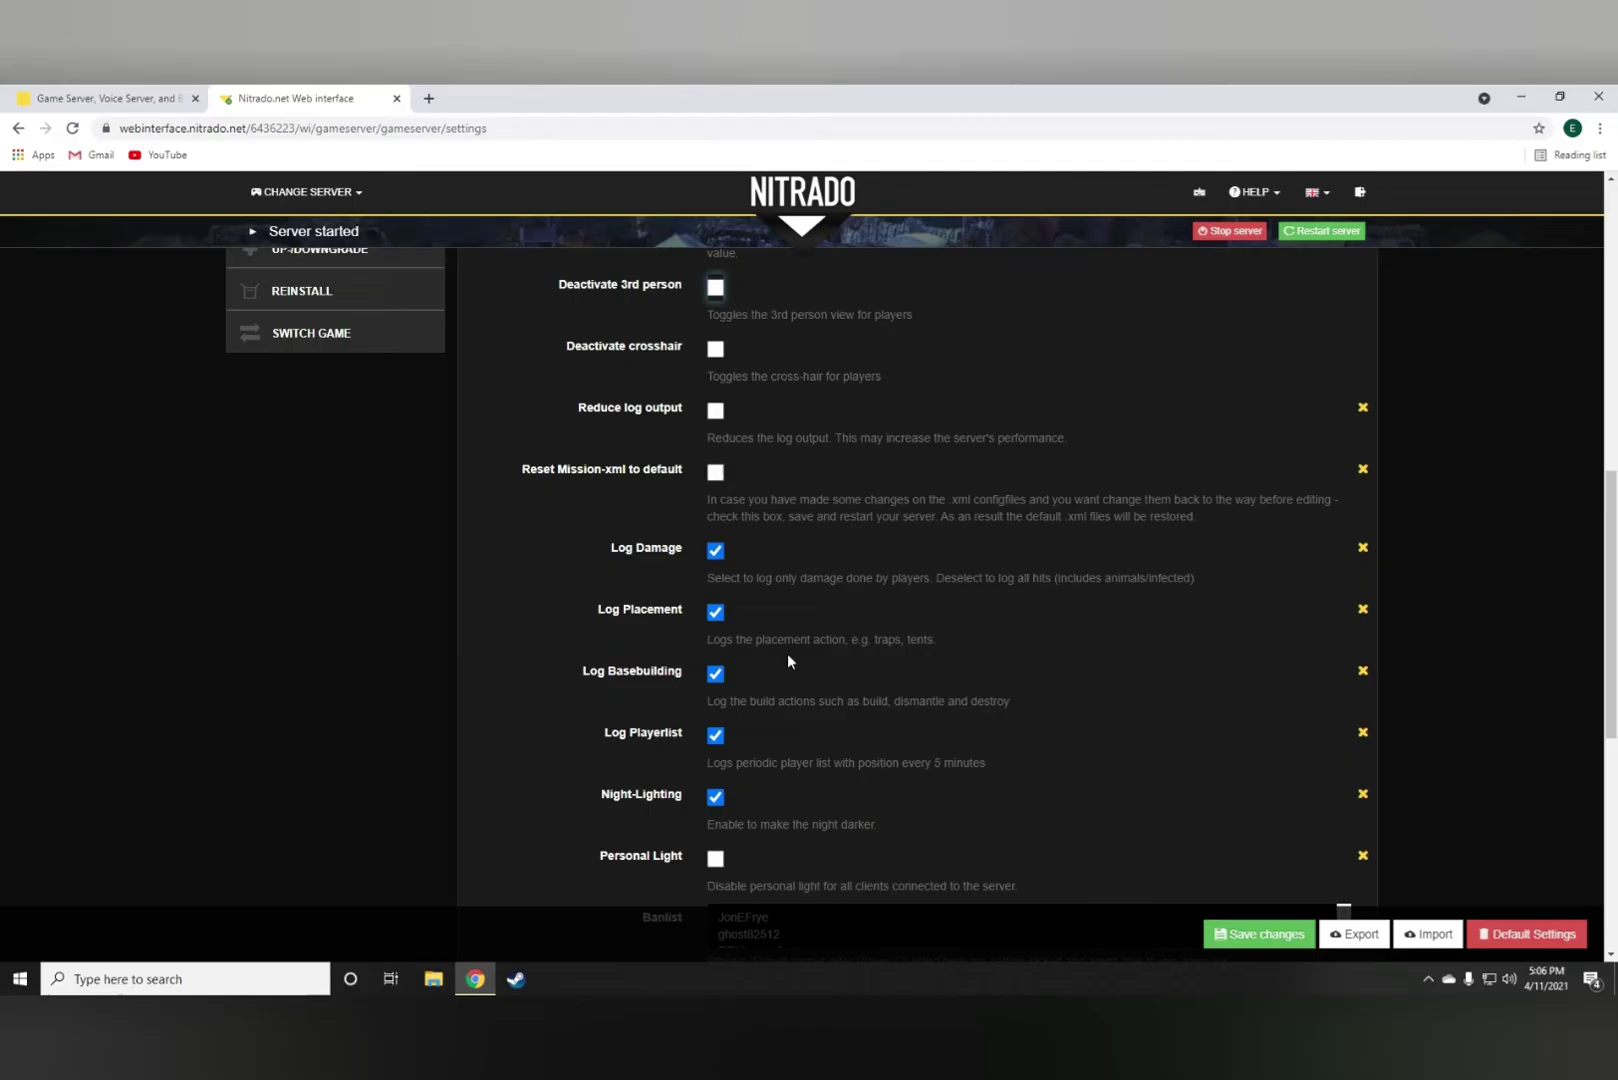
- Scroll to the Banlist and test typing a partial player name into it, then remove it
{"action": "scroll", "coordinate": [760, 722], "scroll_direction": "down", "scroll_amount": 1}
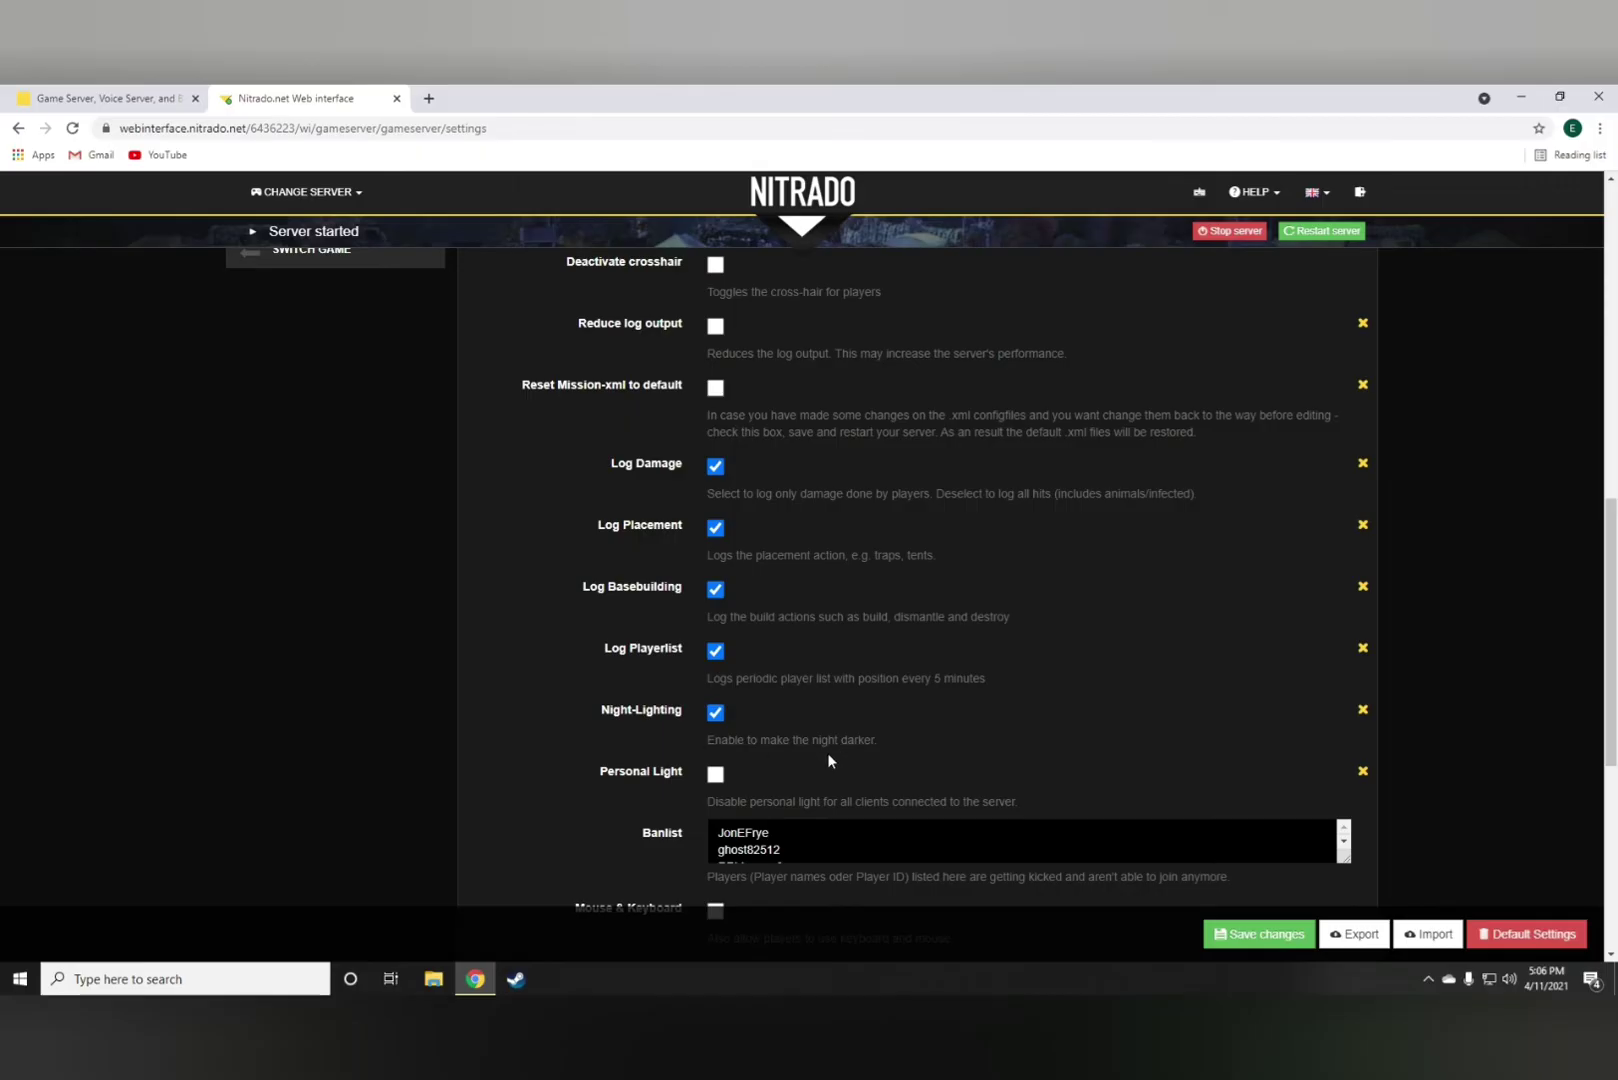
{"action": "scroll", "coordinate": [822, 745], "scroll_direction": "down", "scroll_amount": 3}
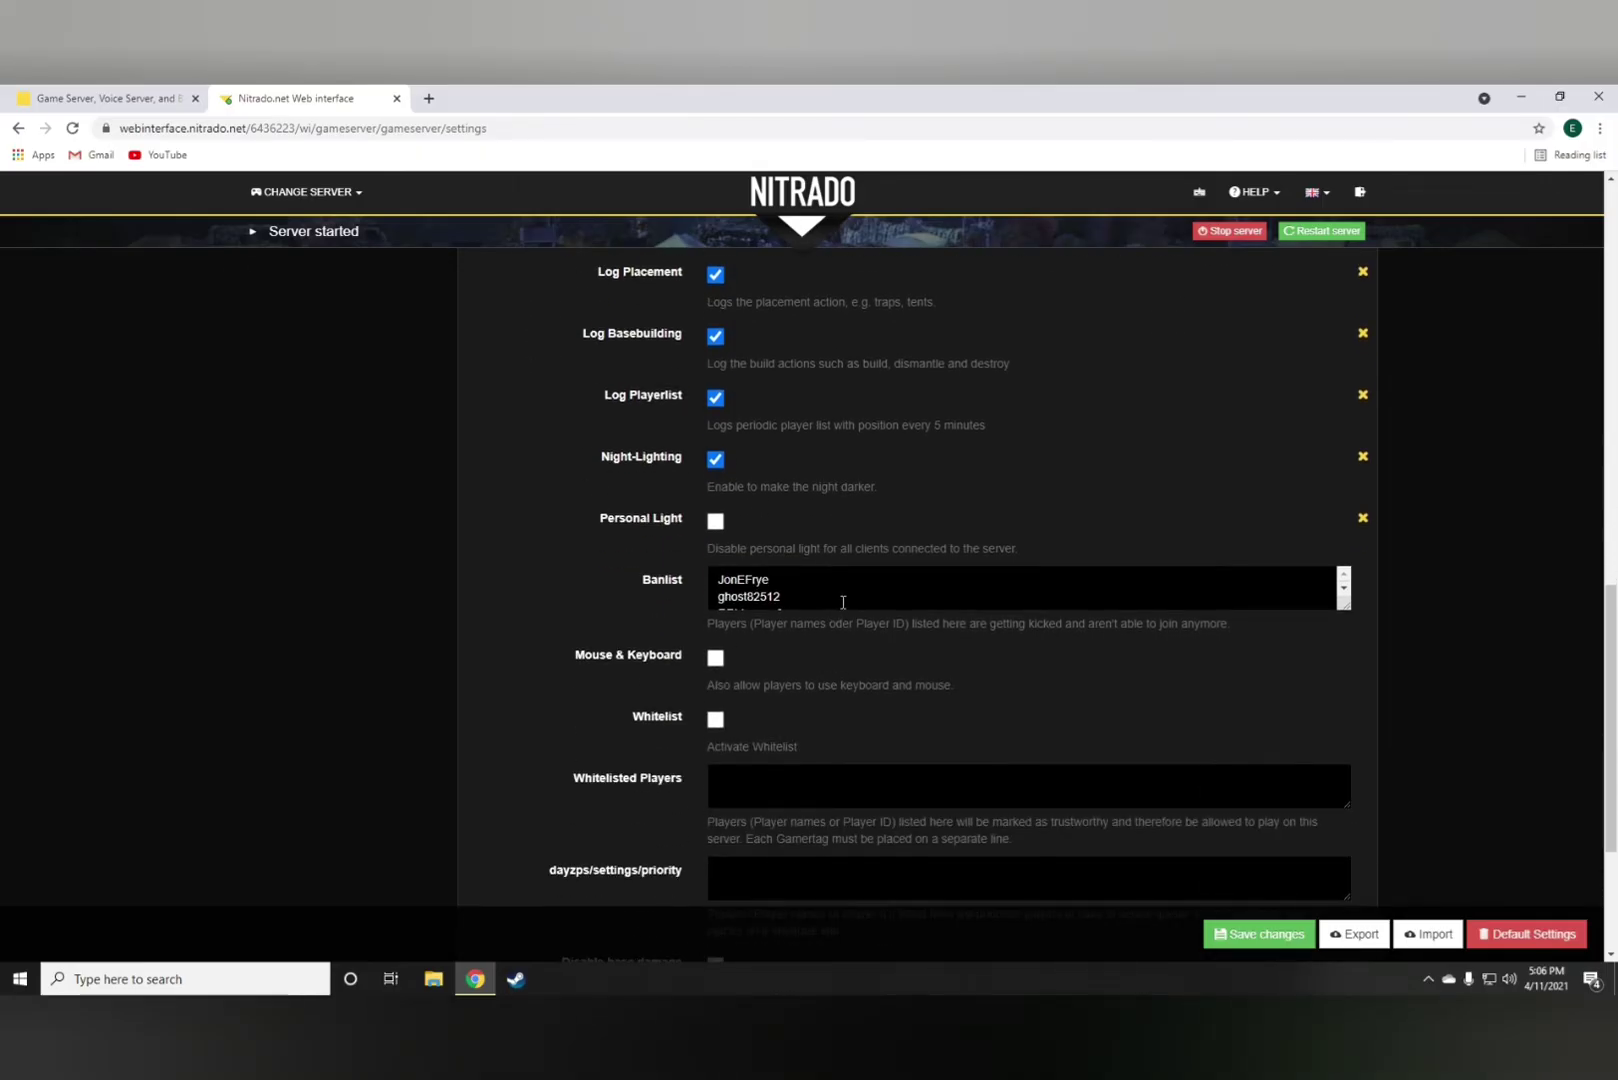
{"action": "scroll", "coordinate": [846, 598], "scroll_direction": "down", "scroll_amount": 3}
{"action": "scroll", "coordinate": [846, 598], "scroll_direction": "down", "scroll_amount": 8}
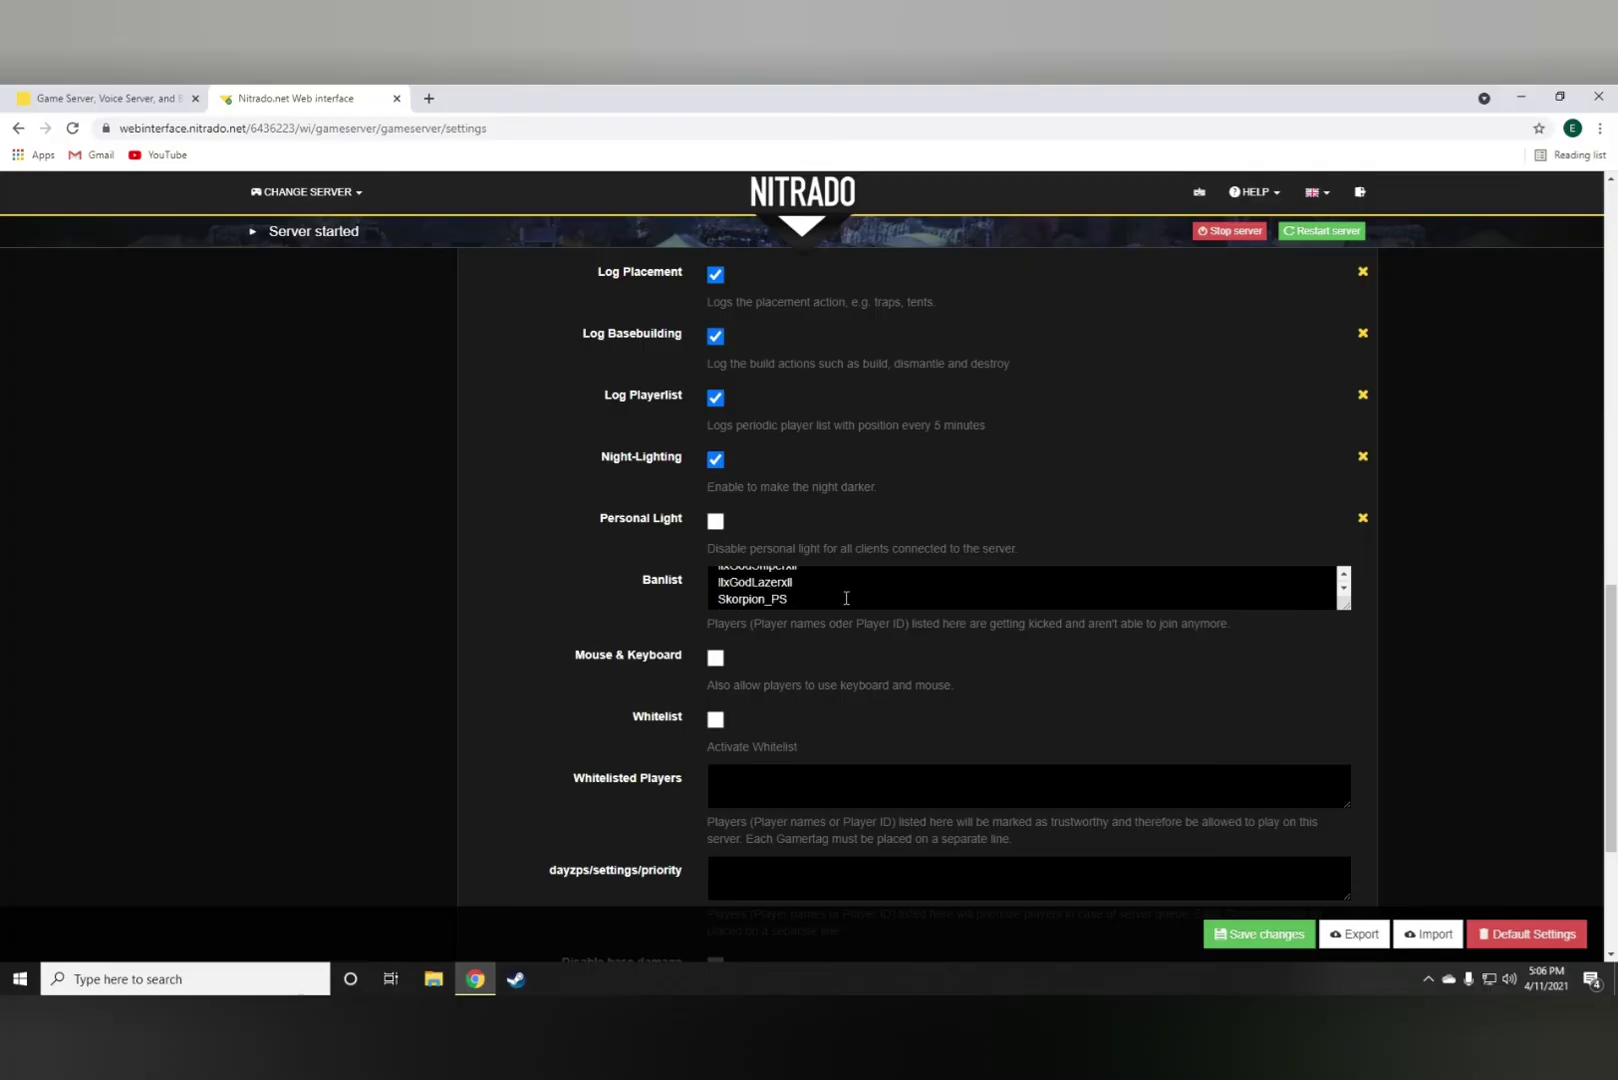
{"action": "scroll", "coordinate": [846, 598], "scroll_direction": "down", "scroll_amount": 4}
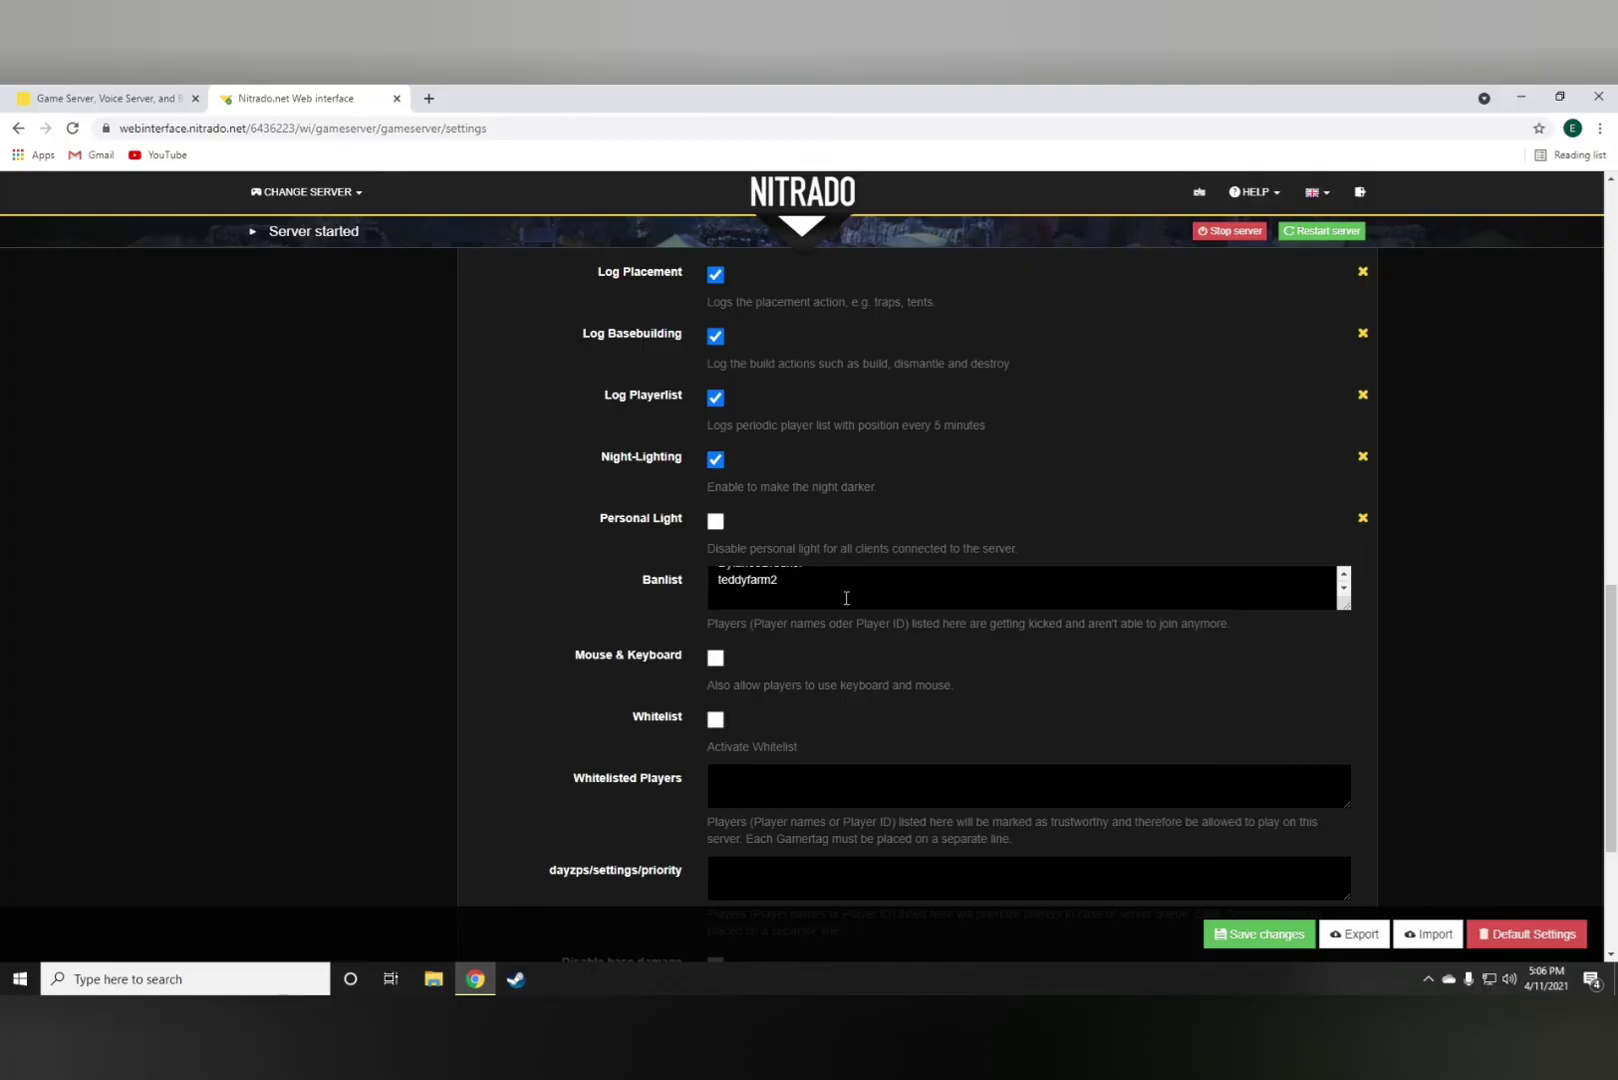
{"action": "left_click_drag", "start_coordinate": [815, 590], "coordinate": [752, 582]}
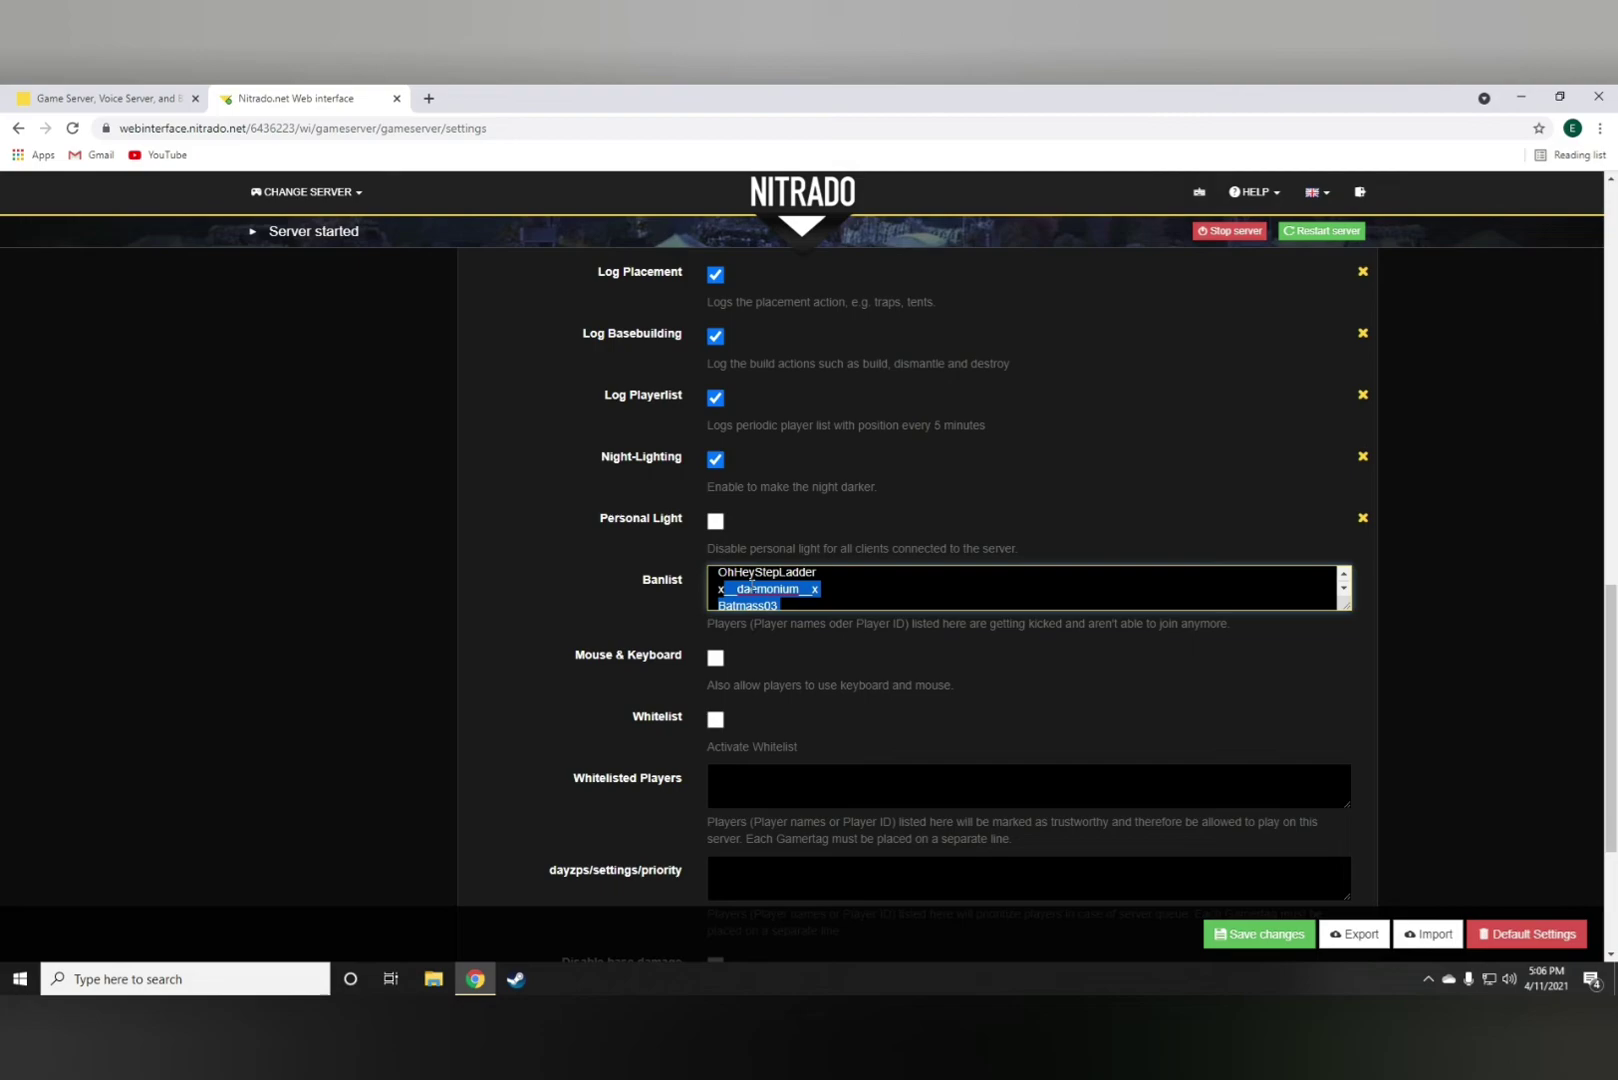
{"action": "key", "text": "ctrl+a"}
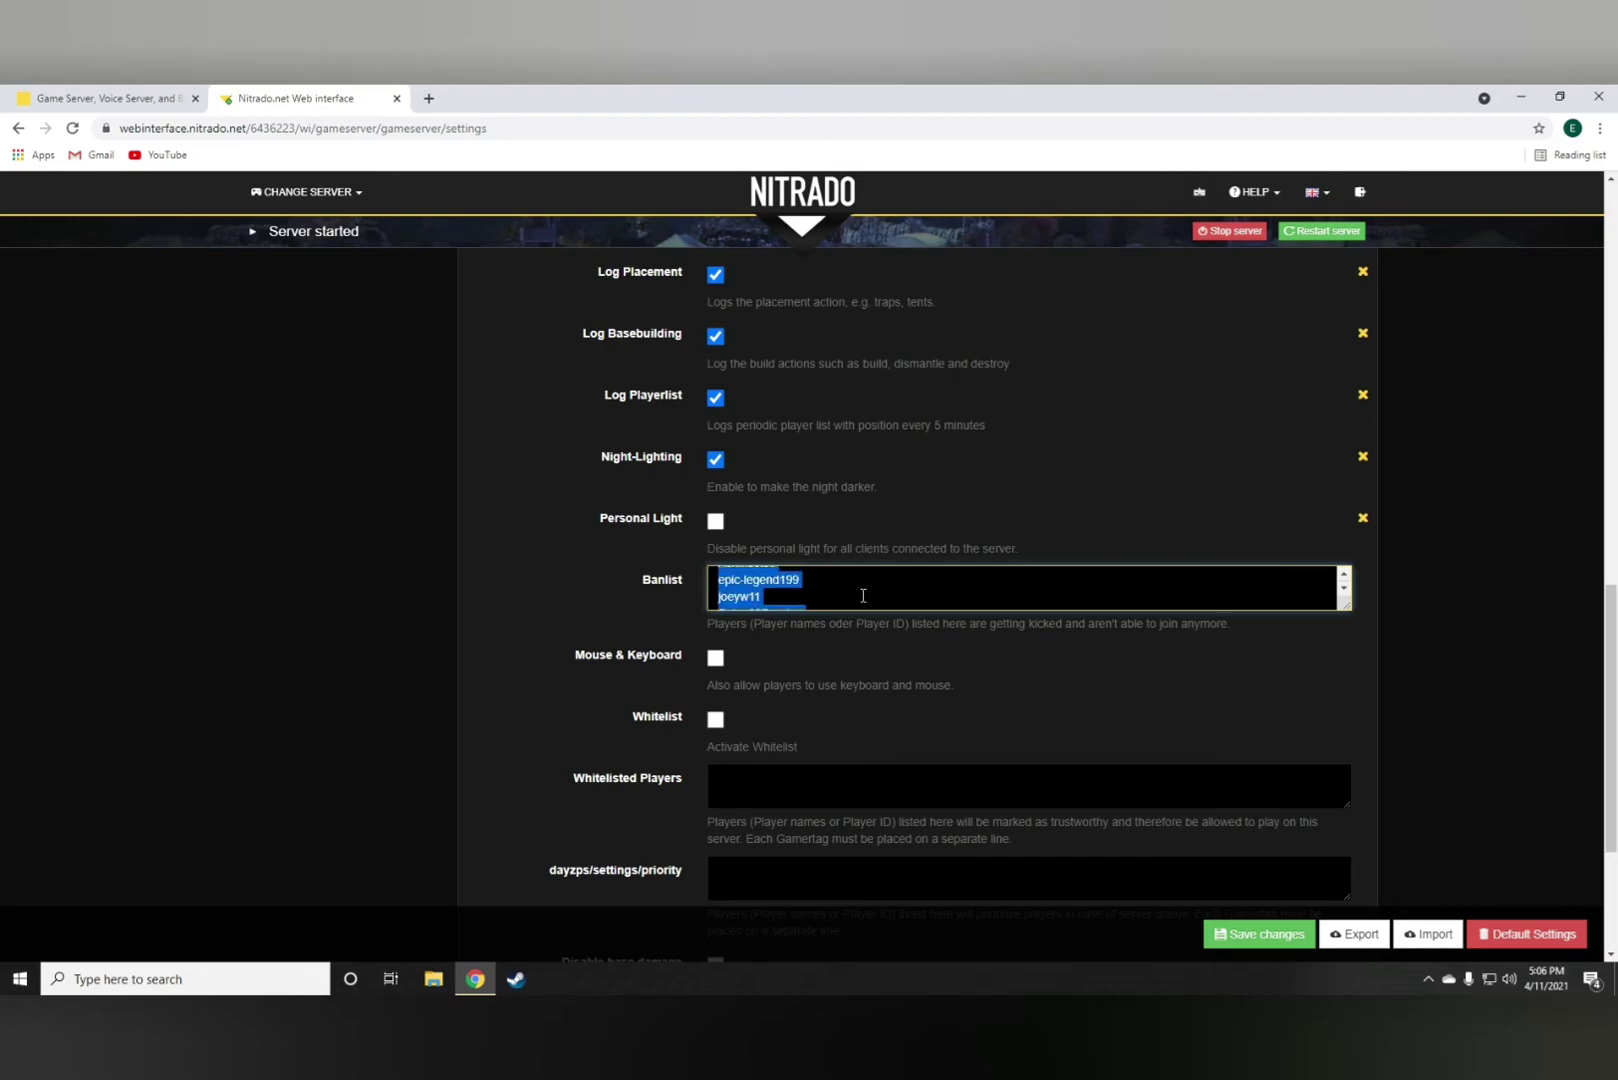
{"action": "left_click", "coordinate": [840, 588]}
{"action": "key", "text": "ctrl+a"}
{"action": "left_click", "coordinate": [840, 597]}
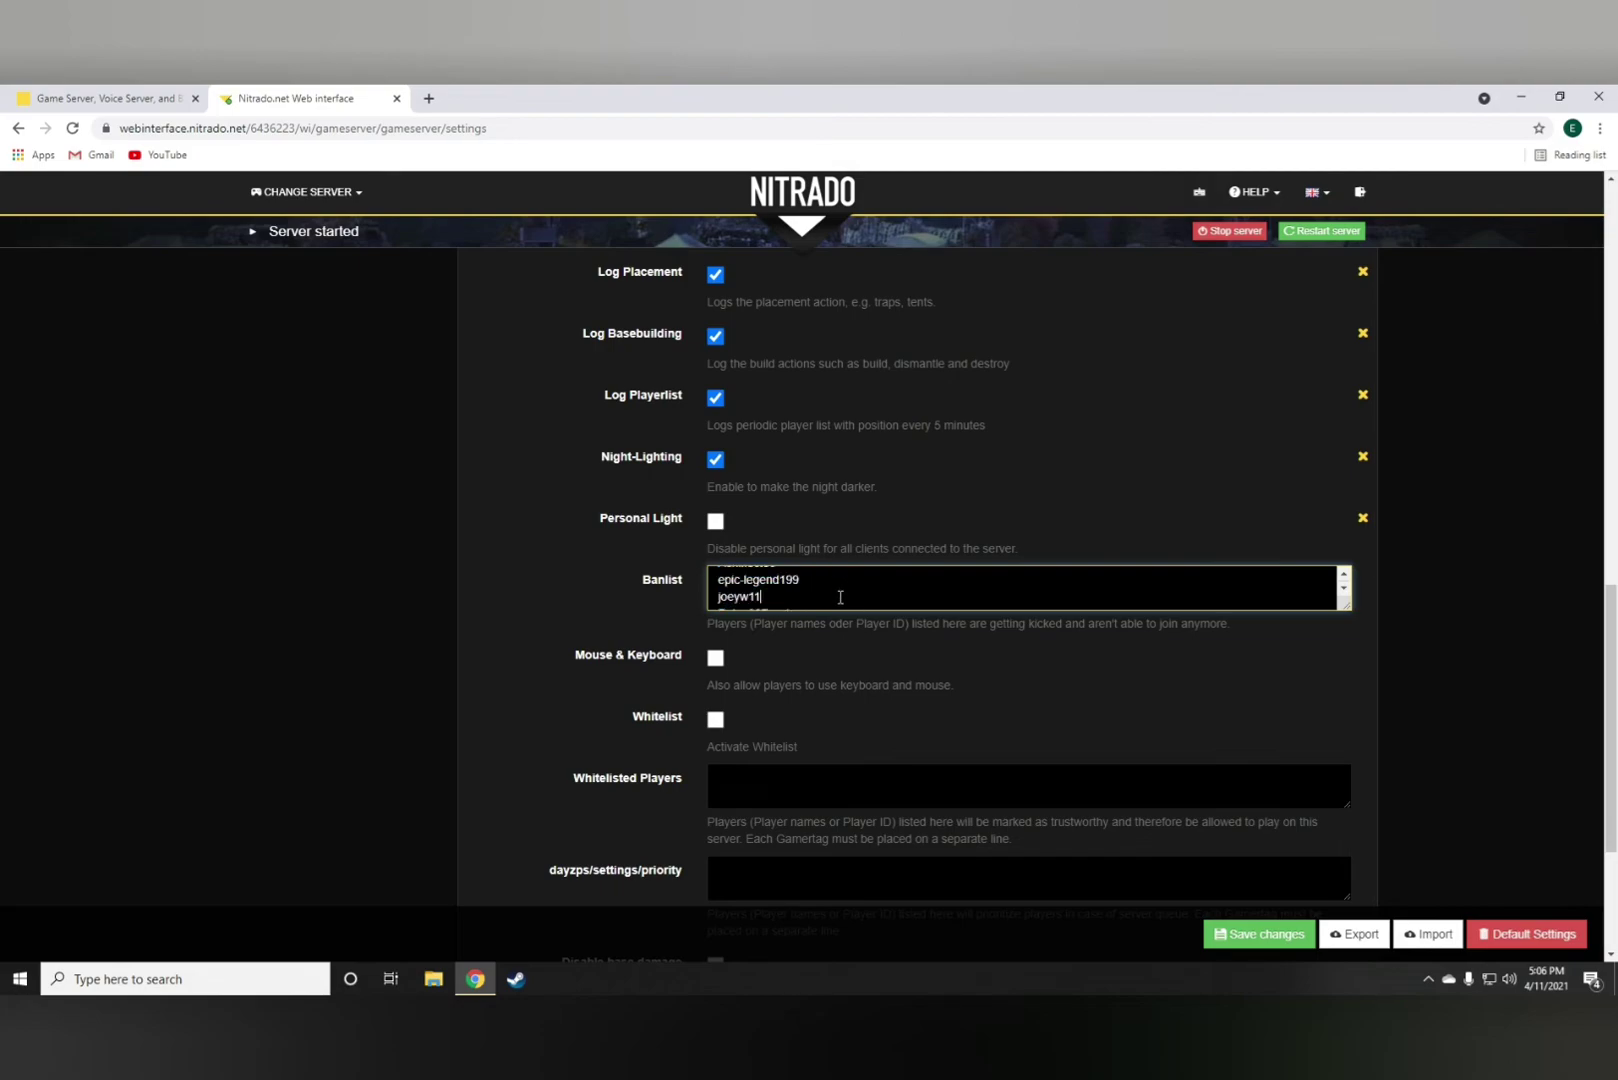
{"action": "type", "text": "emirp"}
{"action": "key", "text": "BackSpace"}
{"action": "key", "text": "BackSpace"}
{"action": "key", "text": "BackSpace"}
{"action": "key", "text": "BackSpace"}
{"action": "key", "text": "BackSpace"}
- Clear all Banlist entries, paste the full banned-player list, and save the settings
{"action": "left_click_drag", "start_coordinate": [812, 596], "coordinate": [775, 591]}
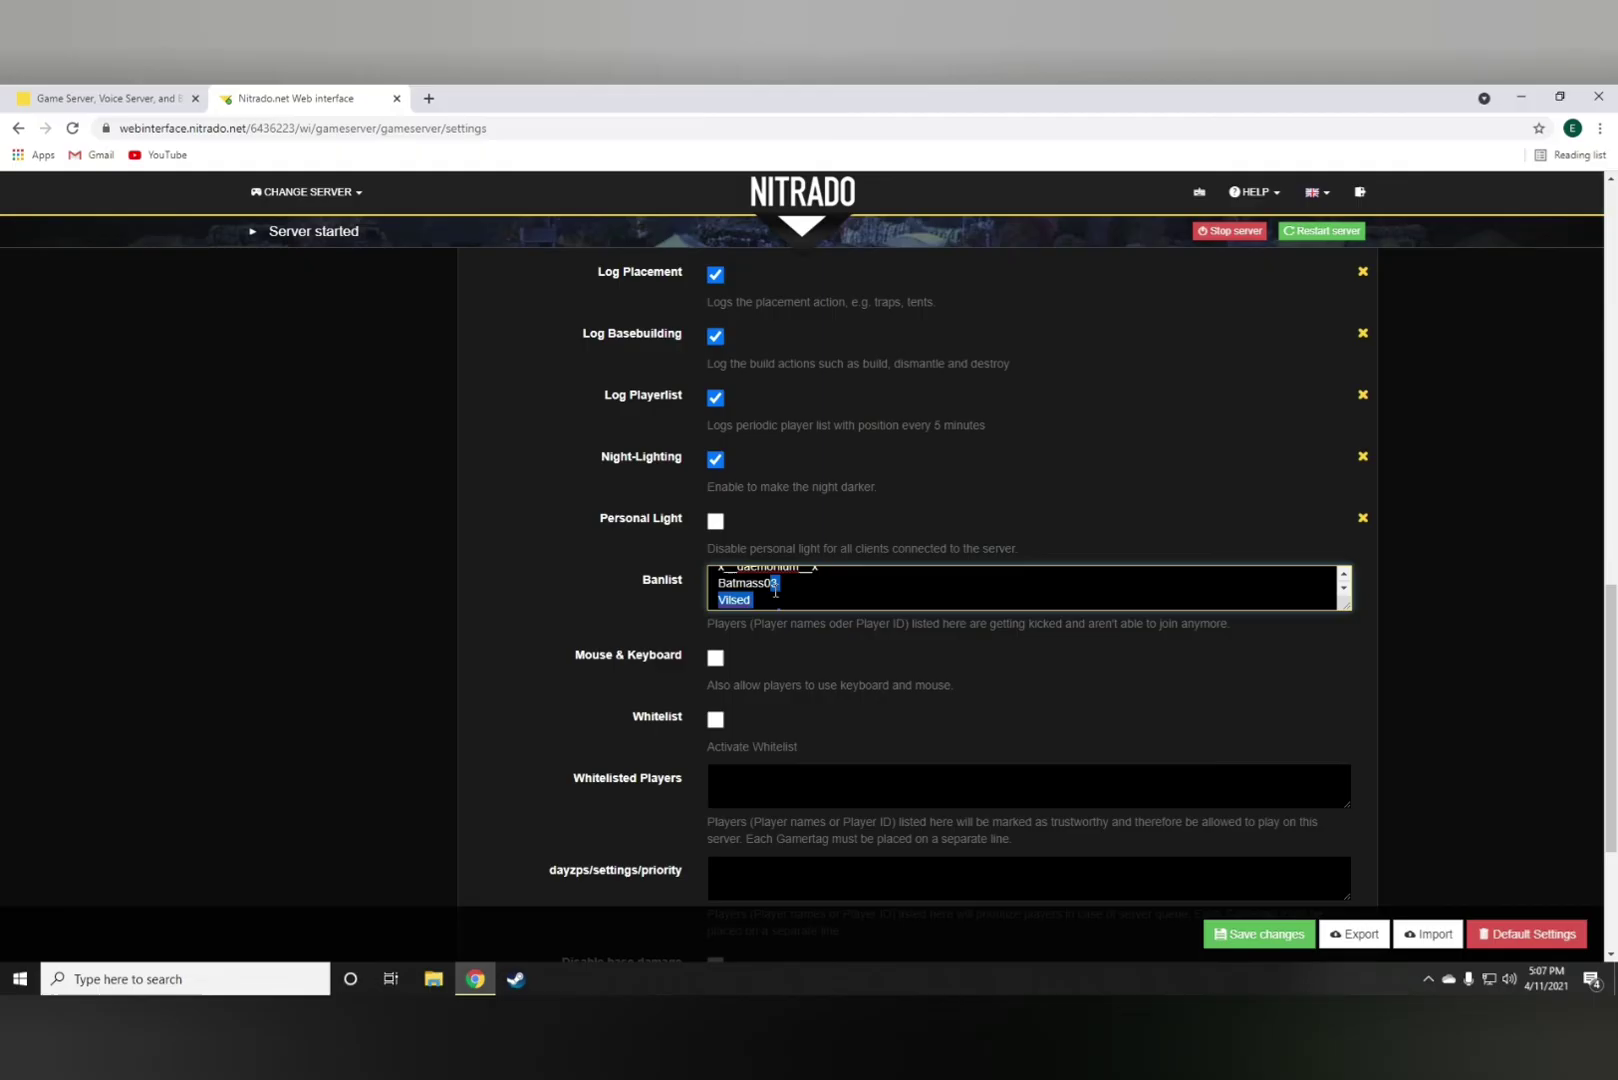
{"action": "key", "text": "ctrl+a"}
{"action": "key", "text": "BackSpace"}
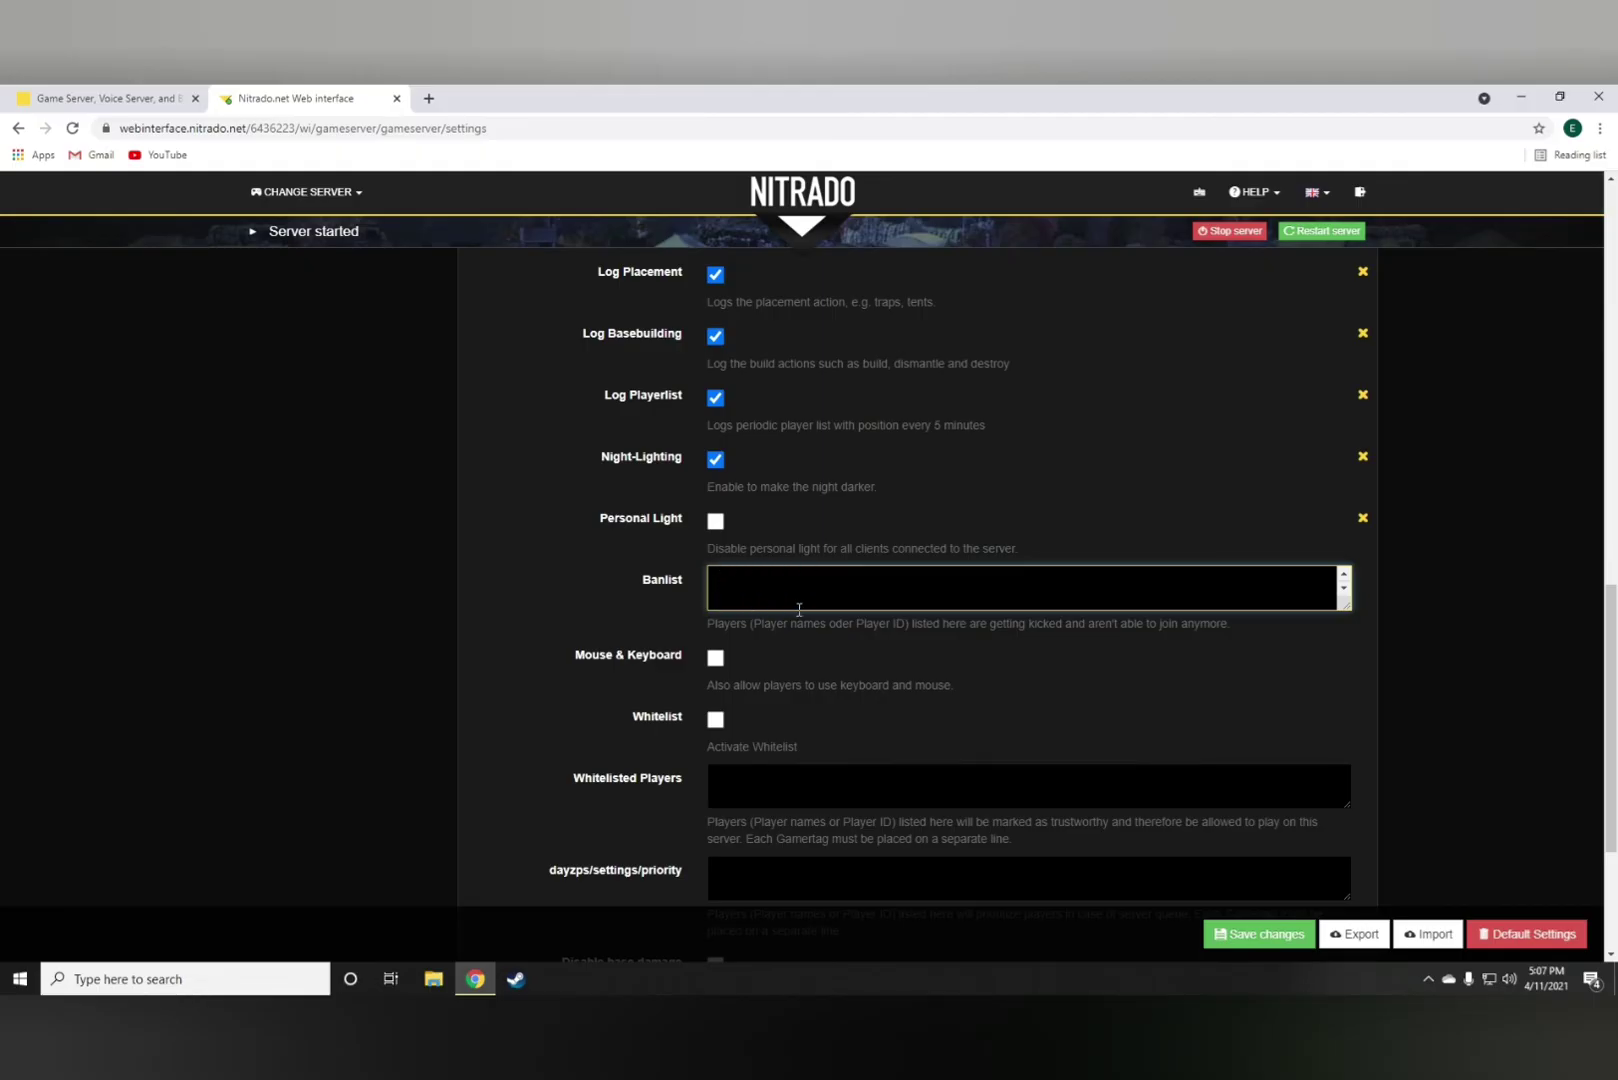
{"action": "key", "text": "ctrl+z"}
{"action": "key", "text": "BackSpace"}
{"action": "key", "text": "ctrl+v"}
{"action": "left_click_drag", "start_coordinate": [787, 601], "coordinate": [717, 603]}
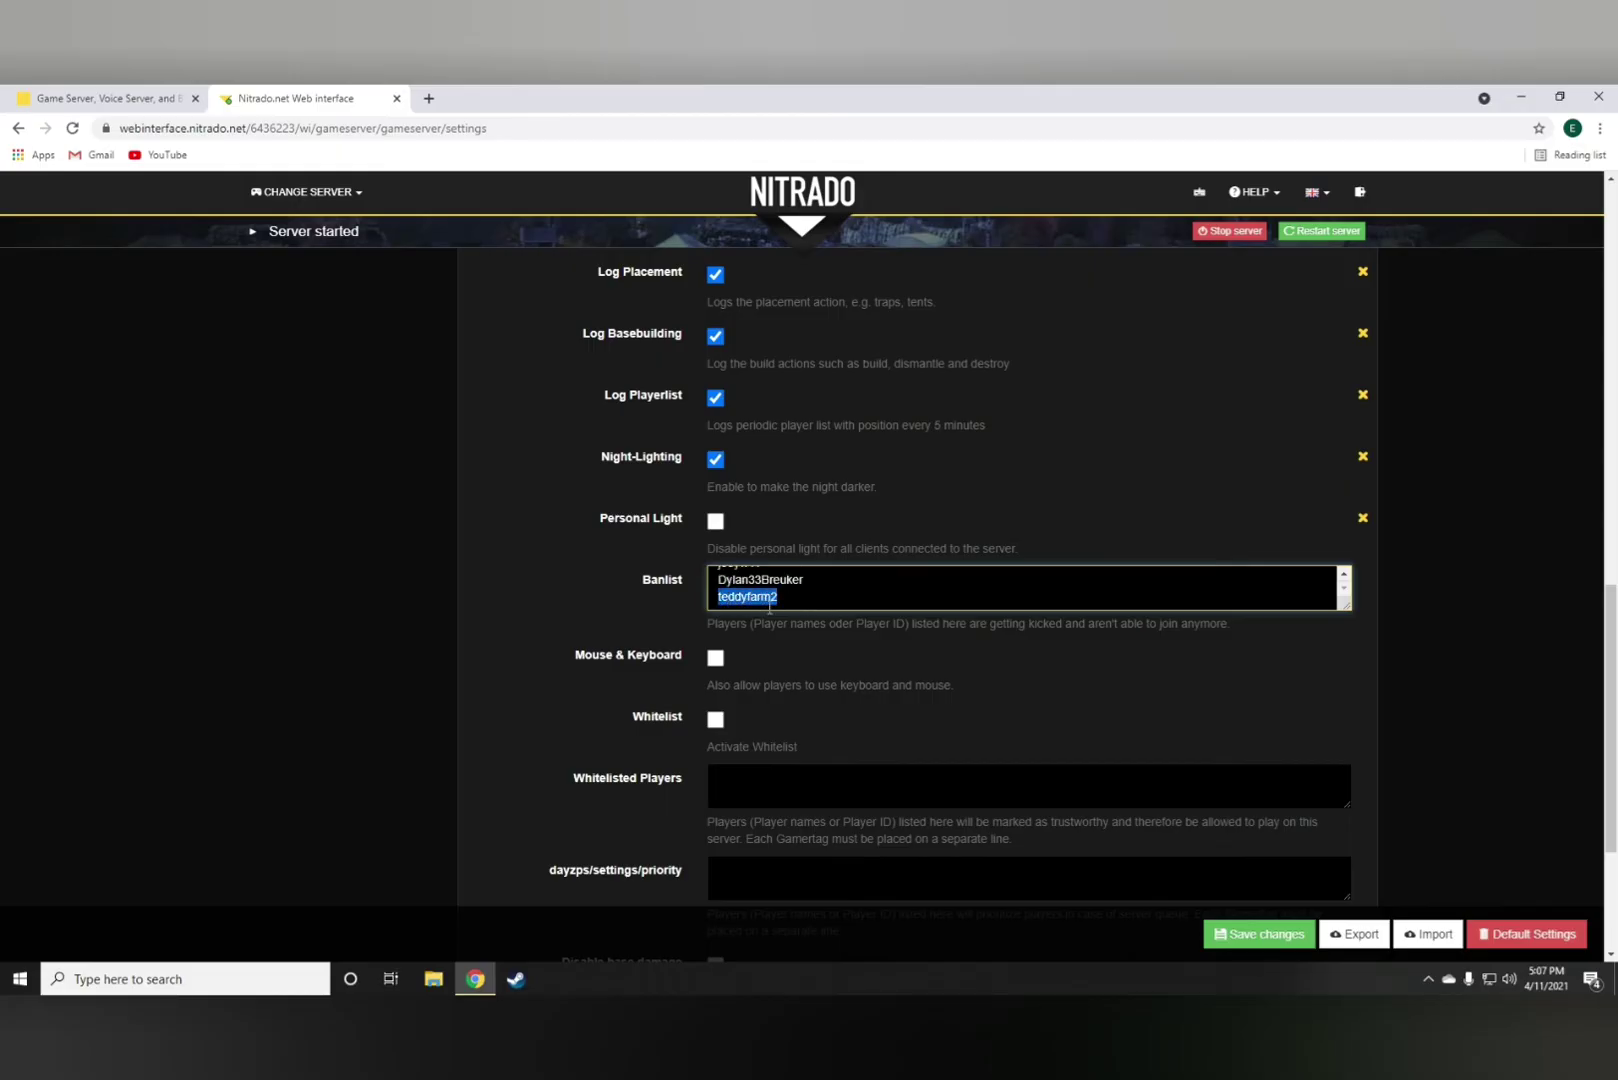
{"action": "left_click", "coordinate": [809, 604]}
{"action": "left_click", "coordinate": [1258, 934]}
- Add a trial 'example' line at the end of the Banlist and erase it
{"action": "left_click", "coordinate": [814, 595]}
{"action": "key", "text": "Return"}
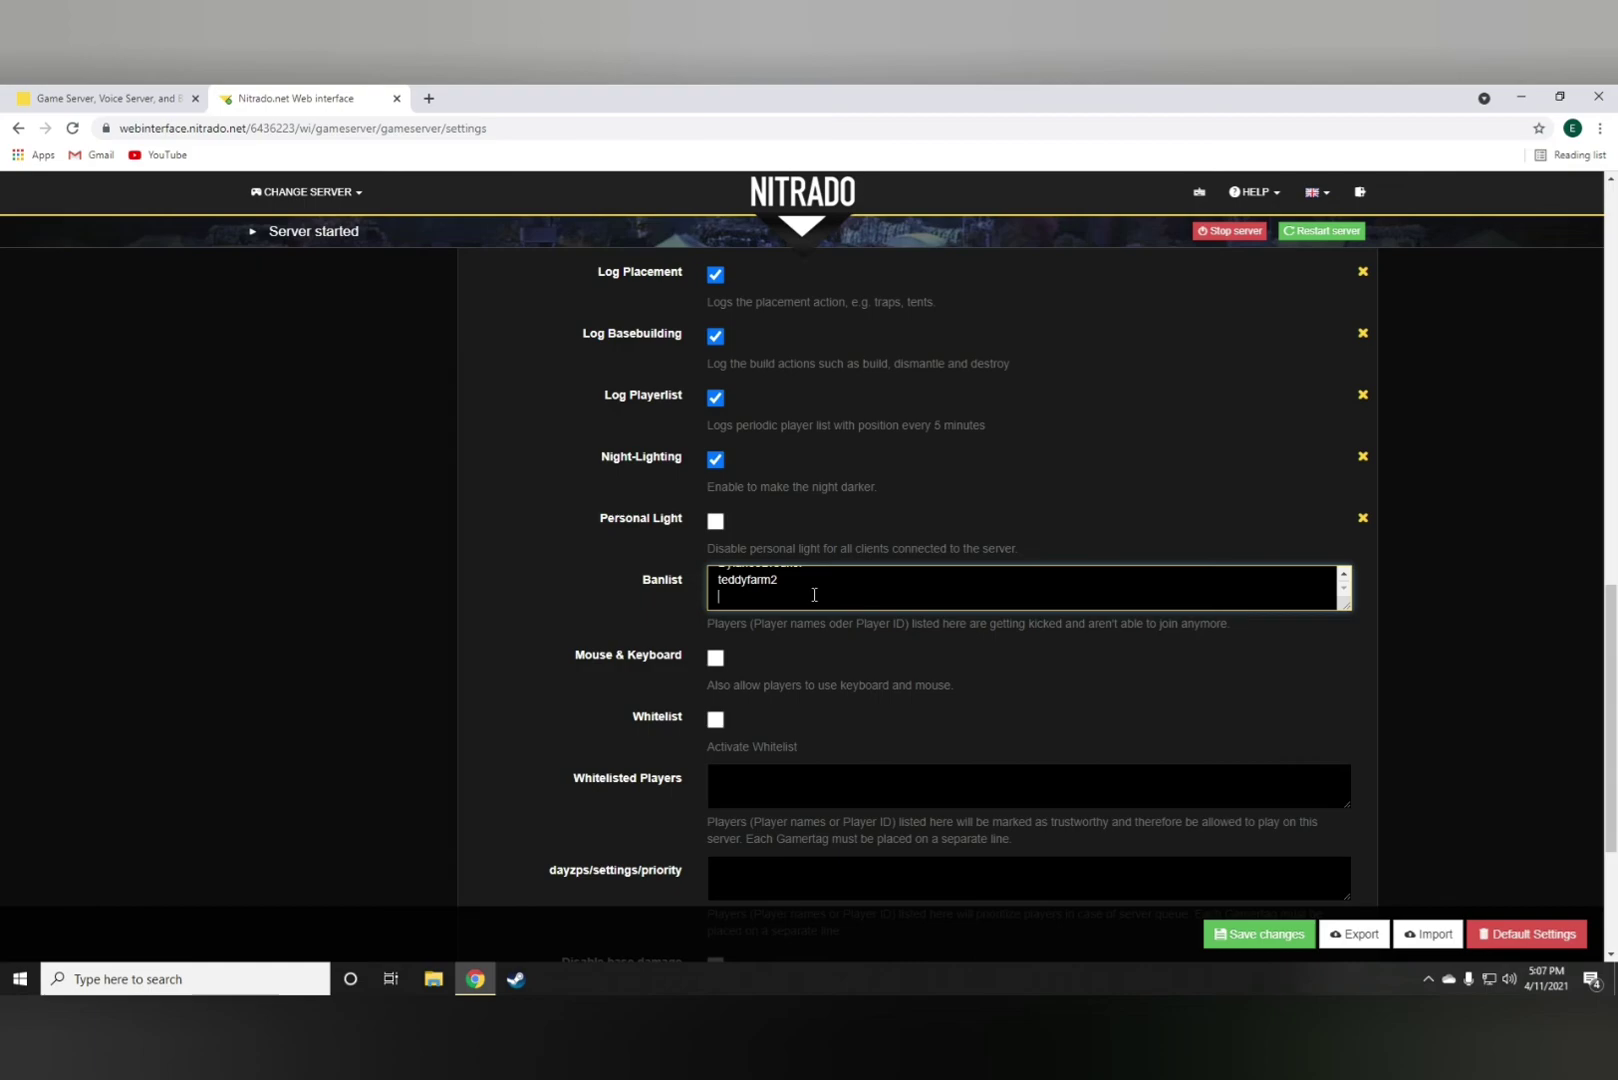
{"action": "type", "text": "example"}
{"action": "key", "text": "BackSpace"}
{"action": "key", "text": "BackSpace"}
{"action": "key", "text": "BackSpace"}
{"action": "key", "text": "BackSpace"}
{"action": "key", "text": "BackSpace"}
{"action": "key", "text": "BackSpace"}
{"action": "key", "text": "BackSpace"}
{"action": "key", "text": "BackSpace"}
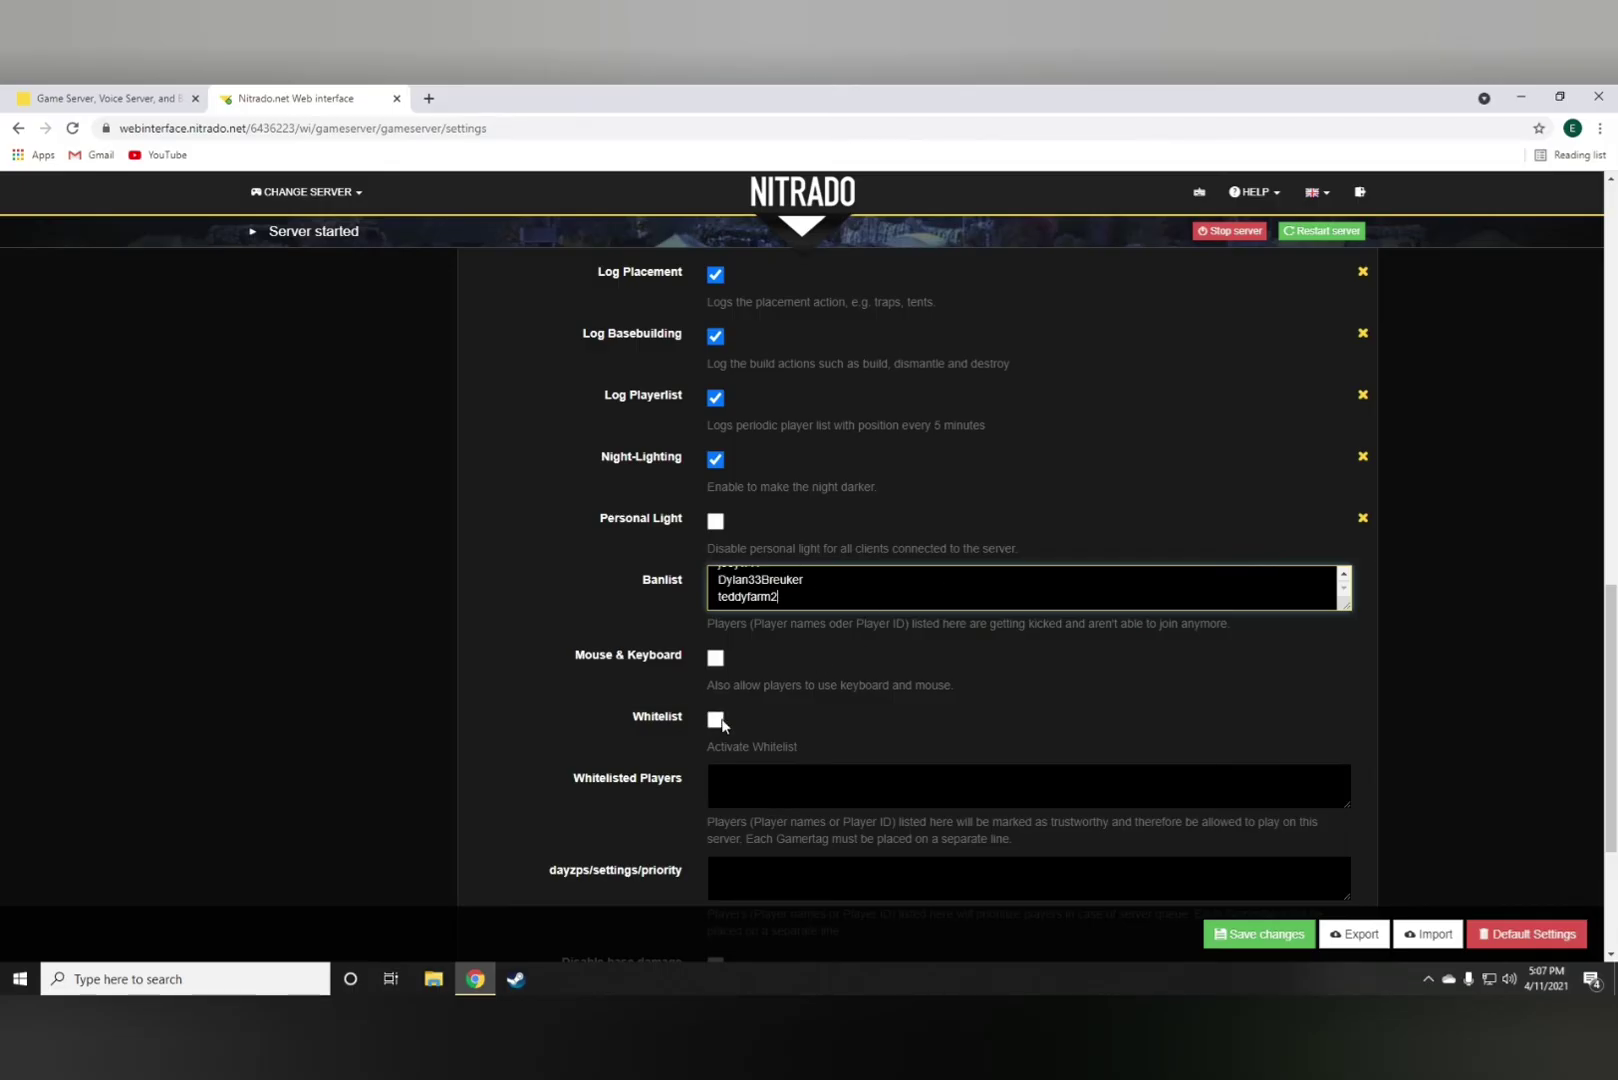
{"action": "left_click", "coordinate": [745, 781]}
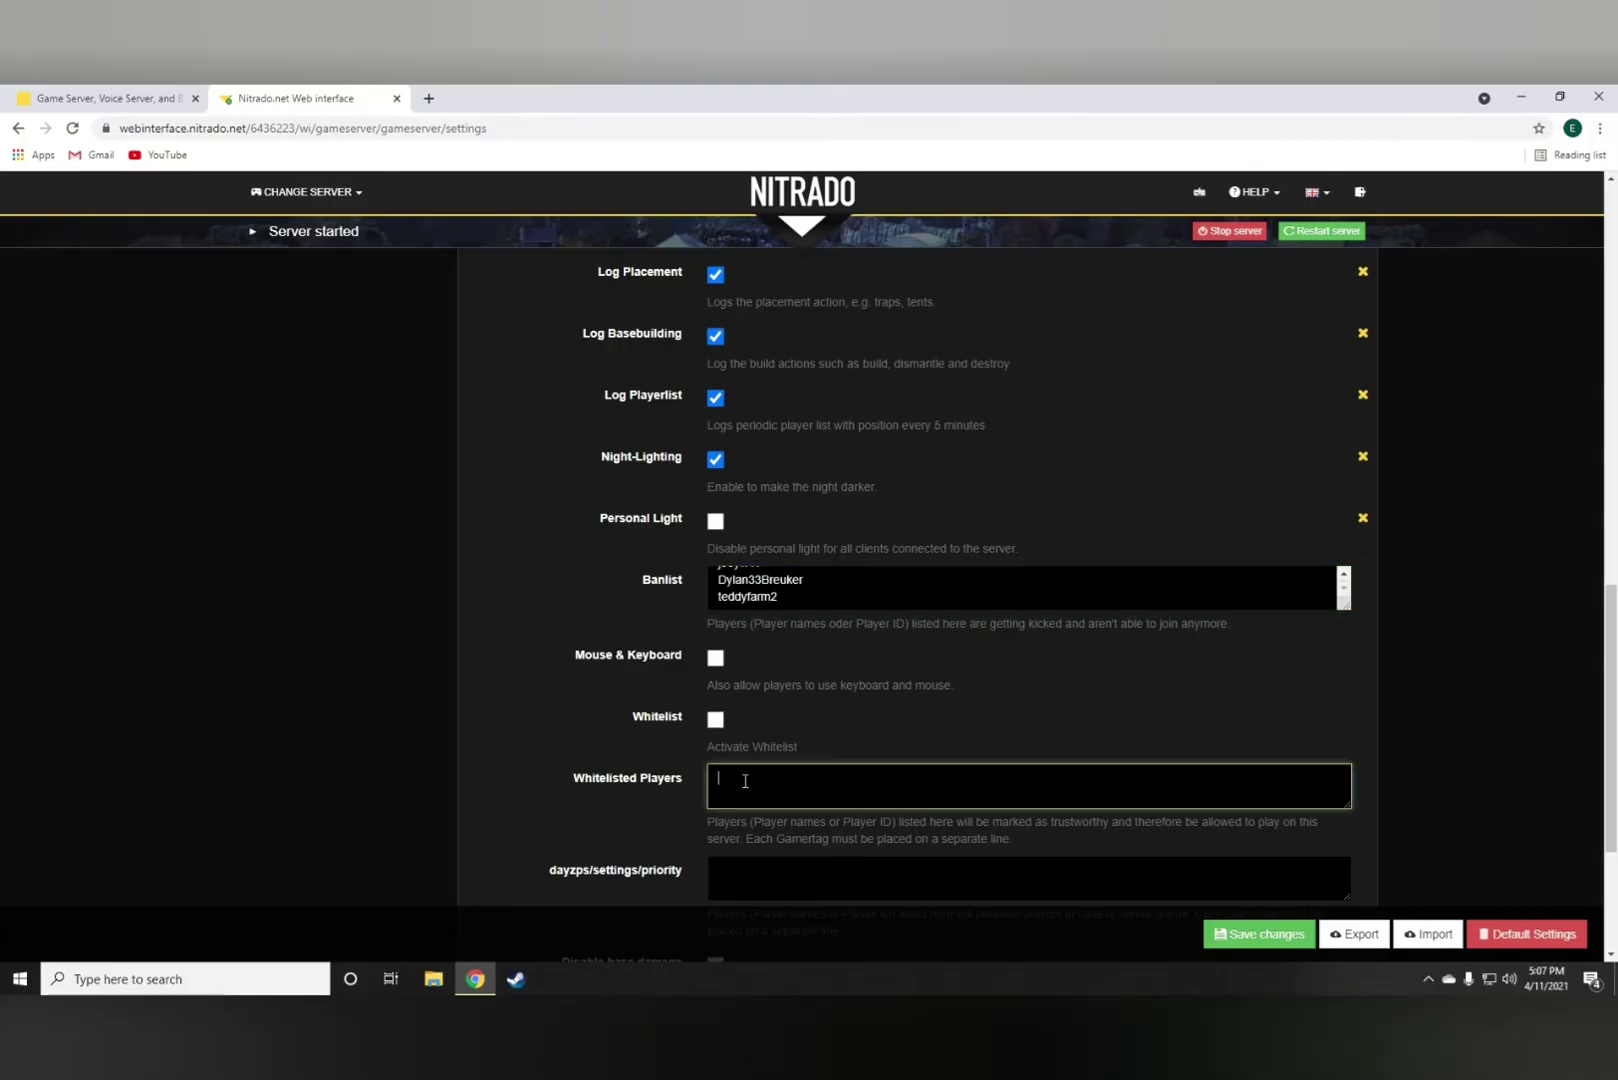
{"action": "type", "text": "example"}
{"action": "key", "text": "Return"}
{"action": "type", "text": "example"}
{"action": "key", "text": "BackSpace"}
{"action": "key", "text": "BackSpace"}
{"action": "key", "text": "BackSpace"}
{"action": "key", "text": "BackSpace"}
{"action": "key", "text": "BackSpace"}
{"action": "key", "text": "BackSpace"}
{"action": "key", "text": "BackSpace"}
{"action": "key", "text": "BackSpace"}
{"action": "key", "text": "BackSpace"}
{"action": "key", "text": "BackSpace"}
{"action": "key", "text": "BackSpace"}
{"action": "key", "text": "BackSpace"}
{"action": "key", "text": "BackSpace"}
{"action": "key", "text": "BackSpace"}
{"action": "key", "text": "BackSpace"}
{"action": "scroll", "coordinate": [806, 710], "scroll_direction": "down", "scroll_amount": 1}
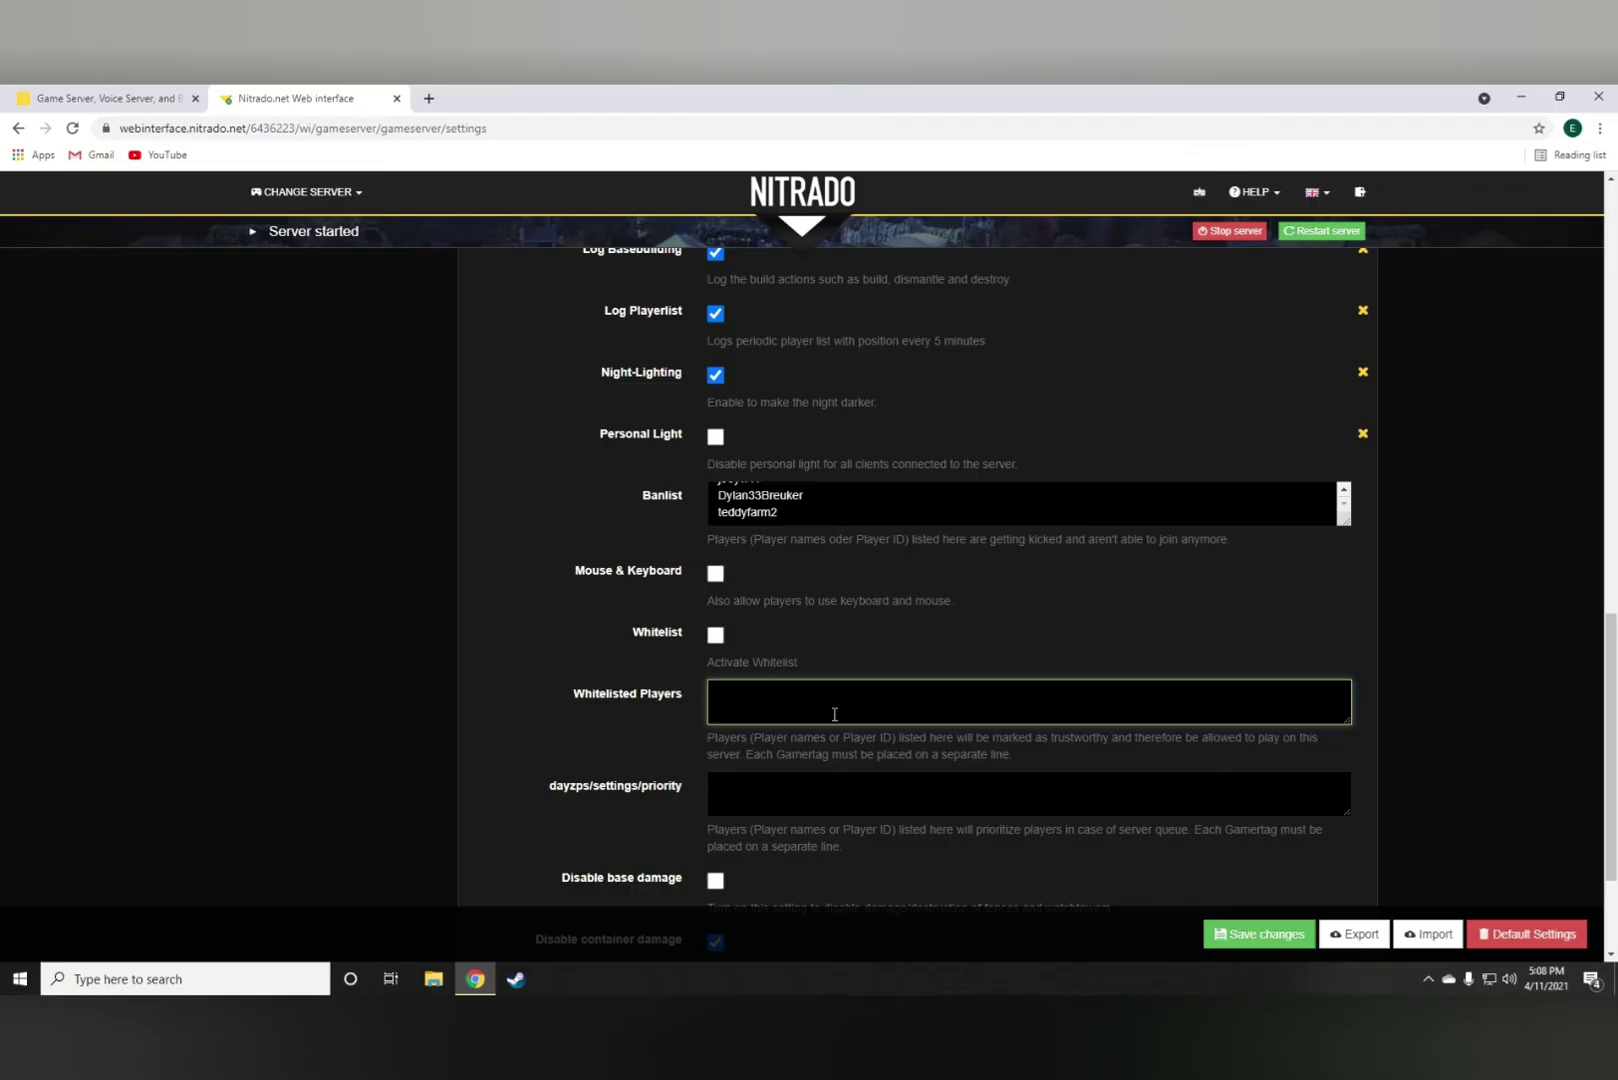
{"action": "scroll", "coordinate": [834, 714], "scroll_direction": "down", "scroll_amount": 2}
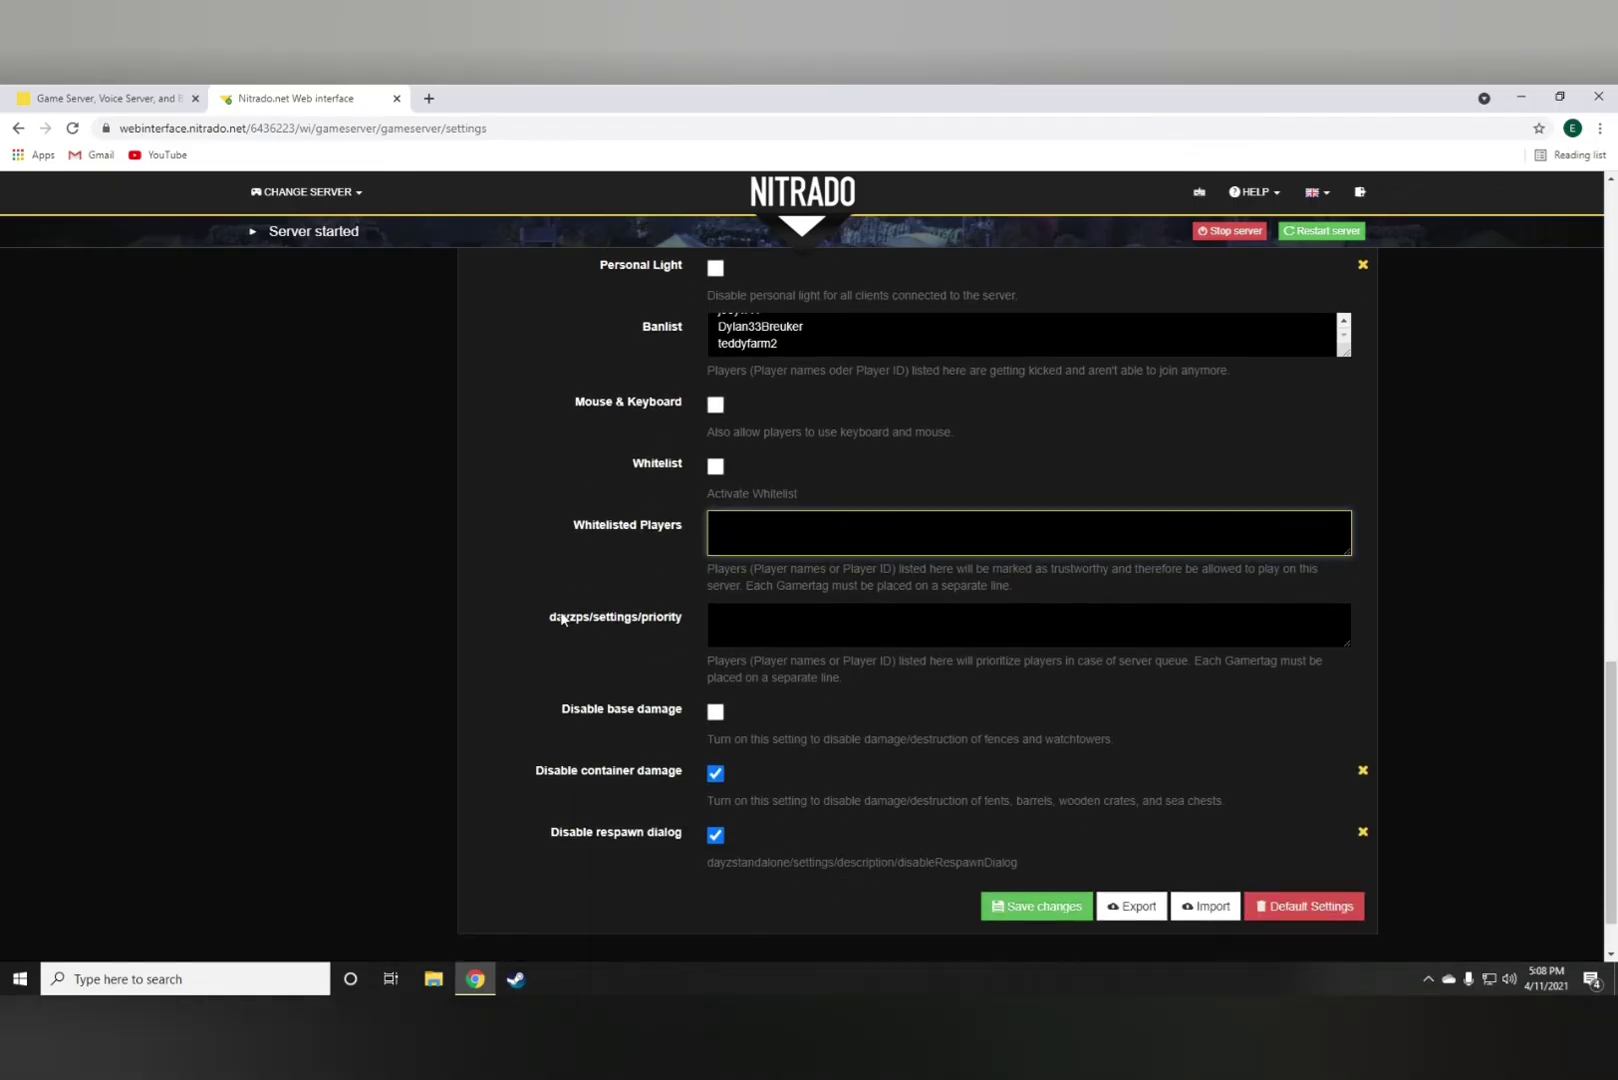
{"action": "left_click", "coordinate": [742, 636]}
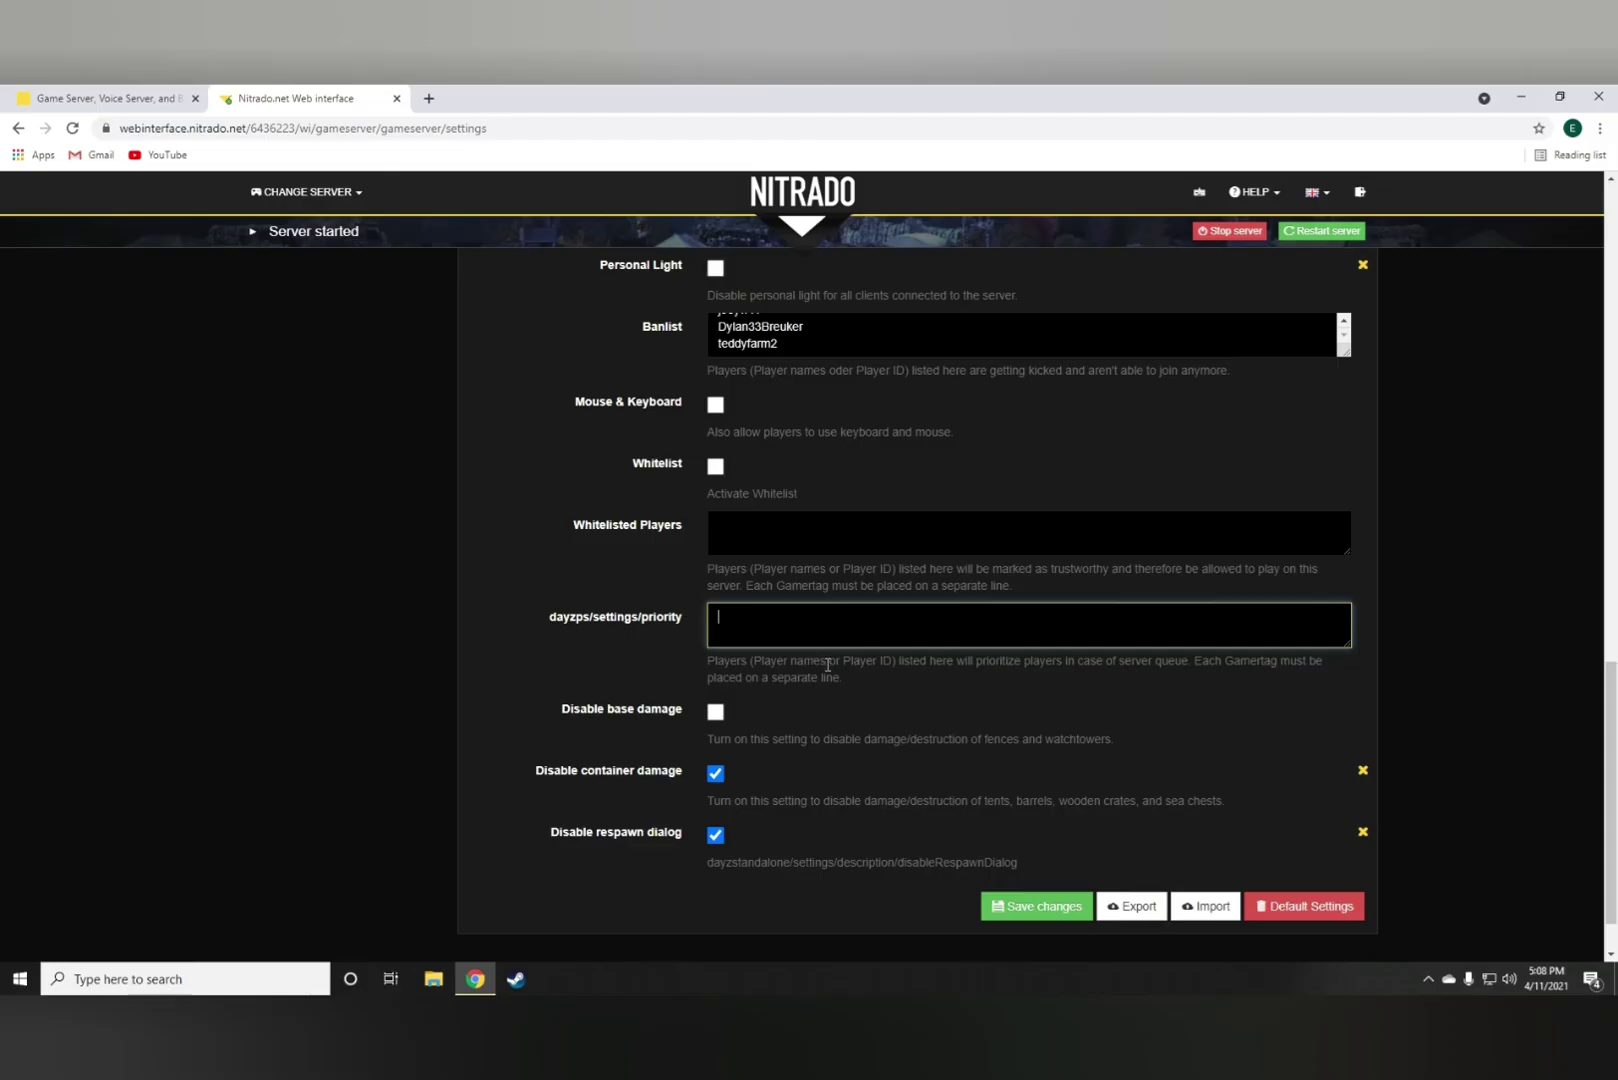
{"action": "scroll", "coordinate": [805, 670], "scroll_direction": "down", "scroll_amount": 1}
{"action": "left_click", "coordinate": [715, 643]}
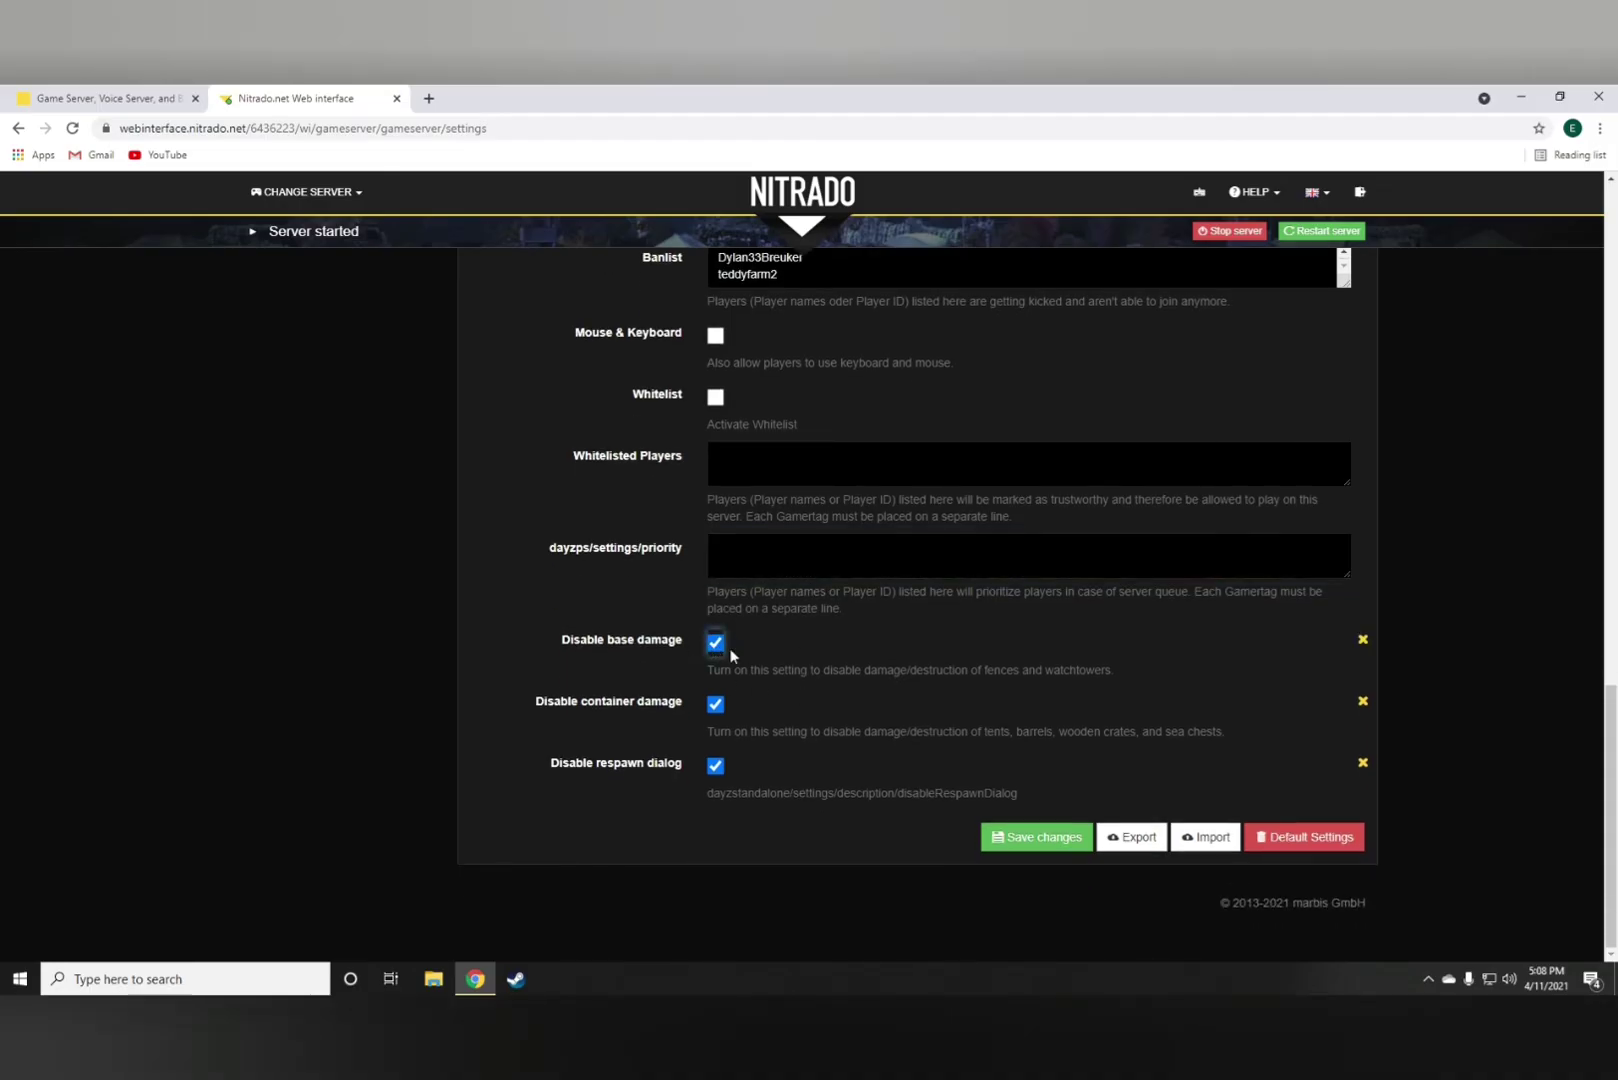
{"action": "left_click", "coordinate": [716, 645]}
{"action": "scroll", "coordinate": [763, 777], "scroll_direction": "up", "scroll_amount": 1}
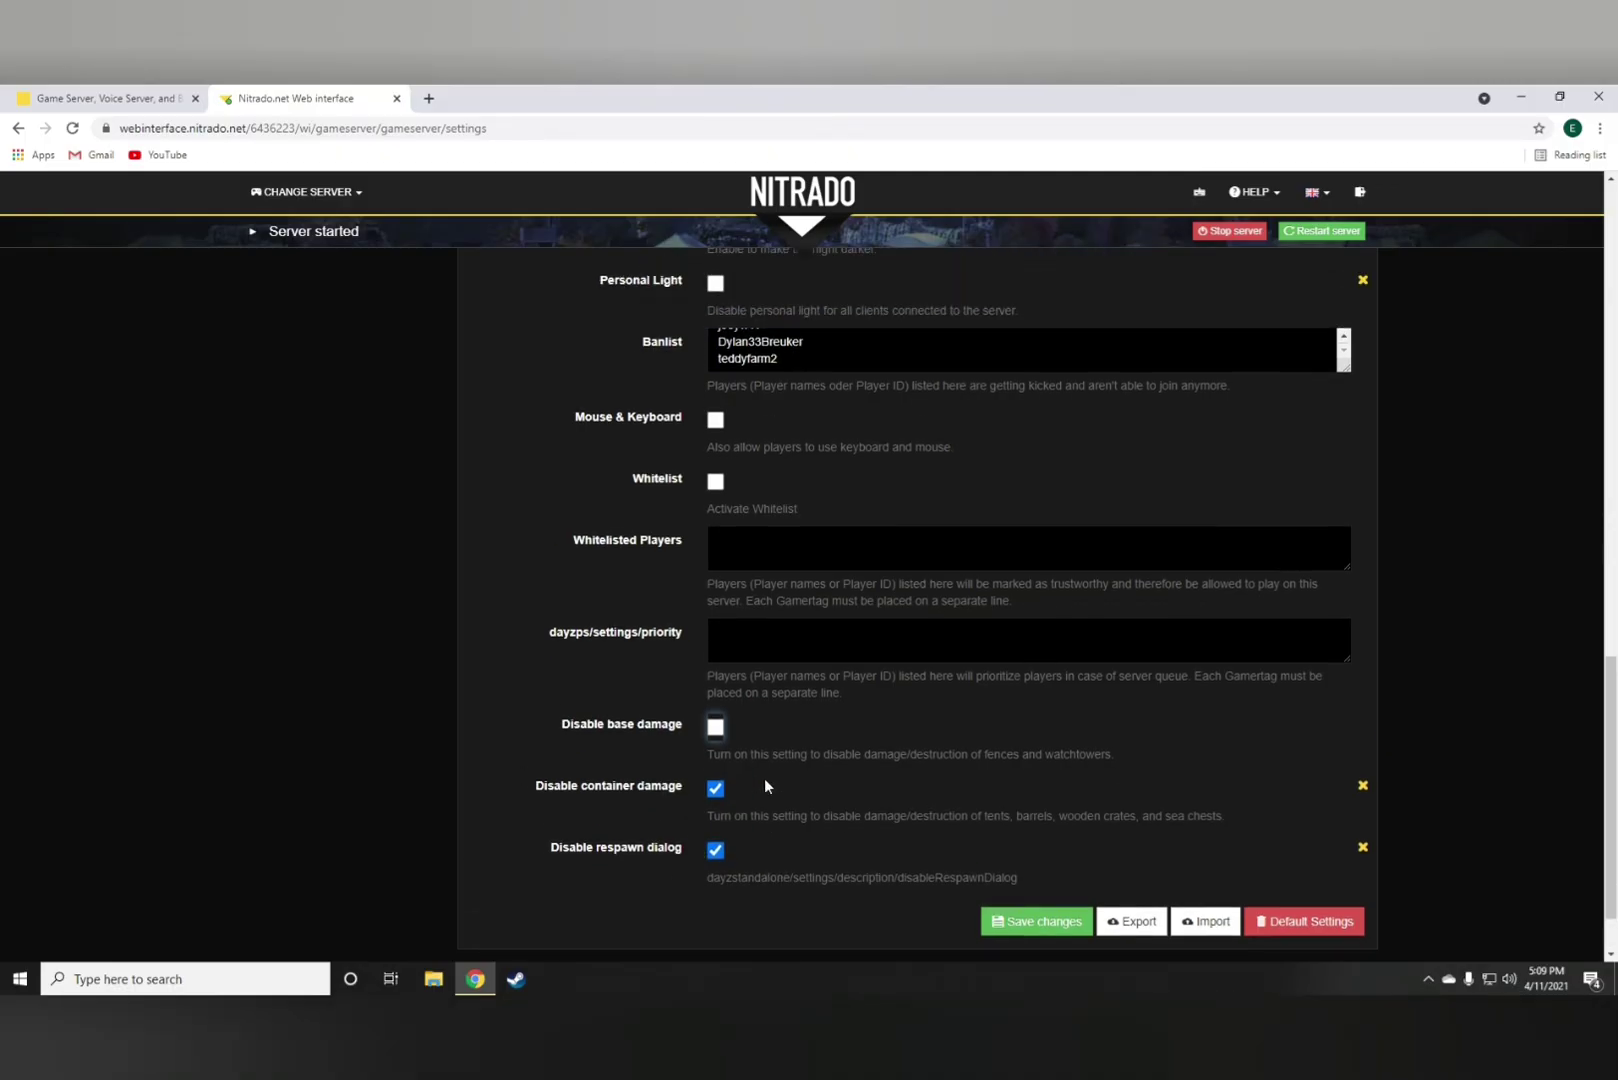
{"action": "scroll", "coordinate": [763, 777], "scroll_direction": "down", "scroll_amount": 1}
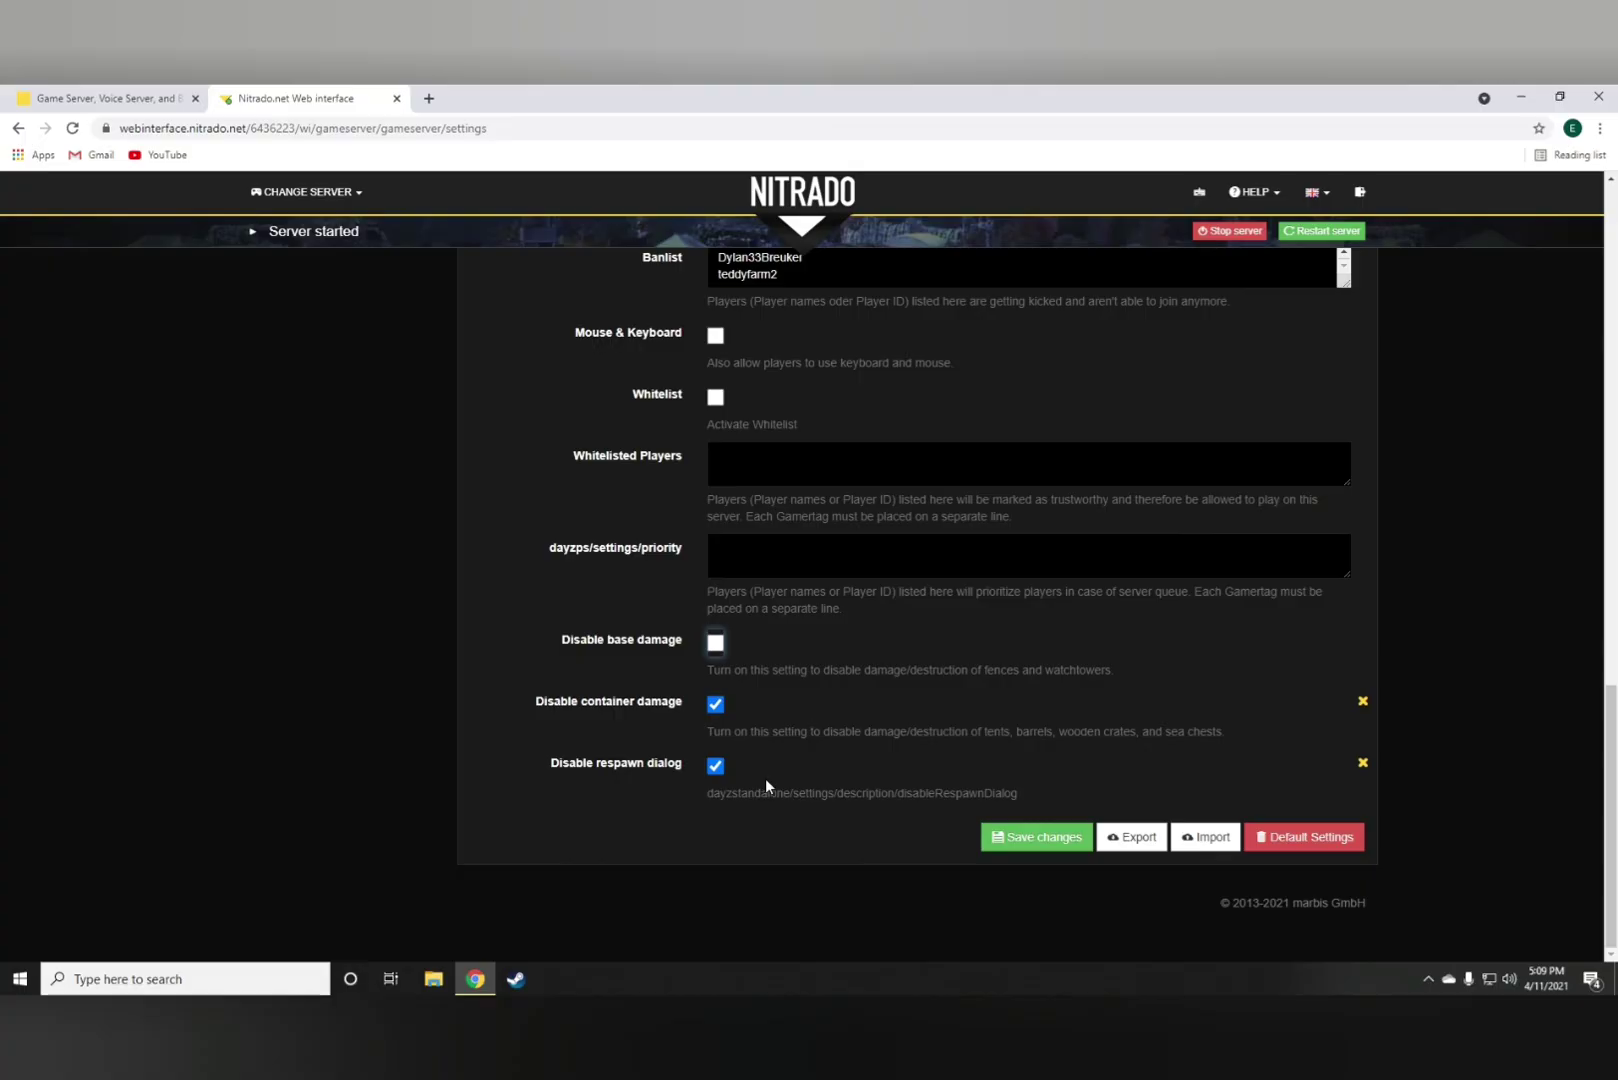
{"action": "scroll", "coordinate": [765, 777], "scroll_direction": "up", "scroll_amount": 3}
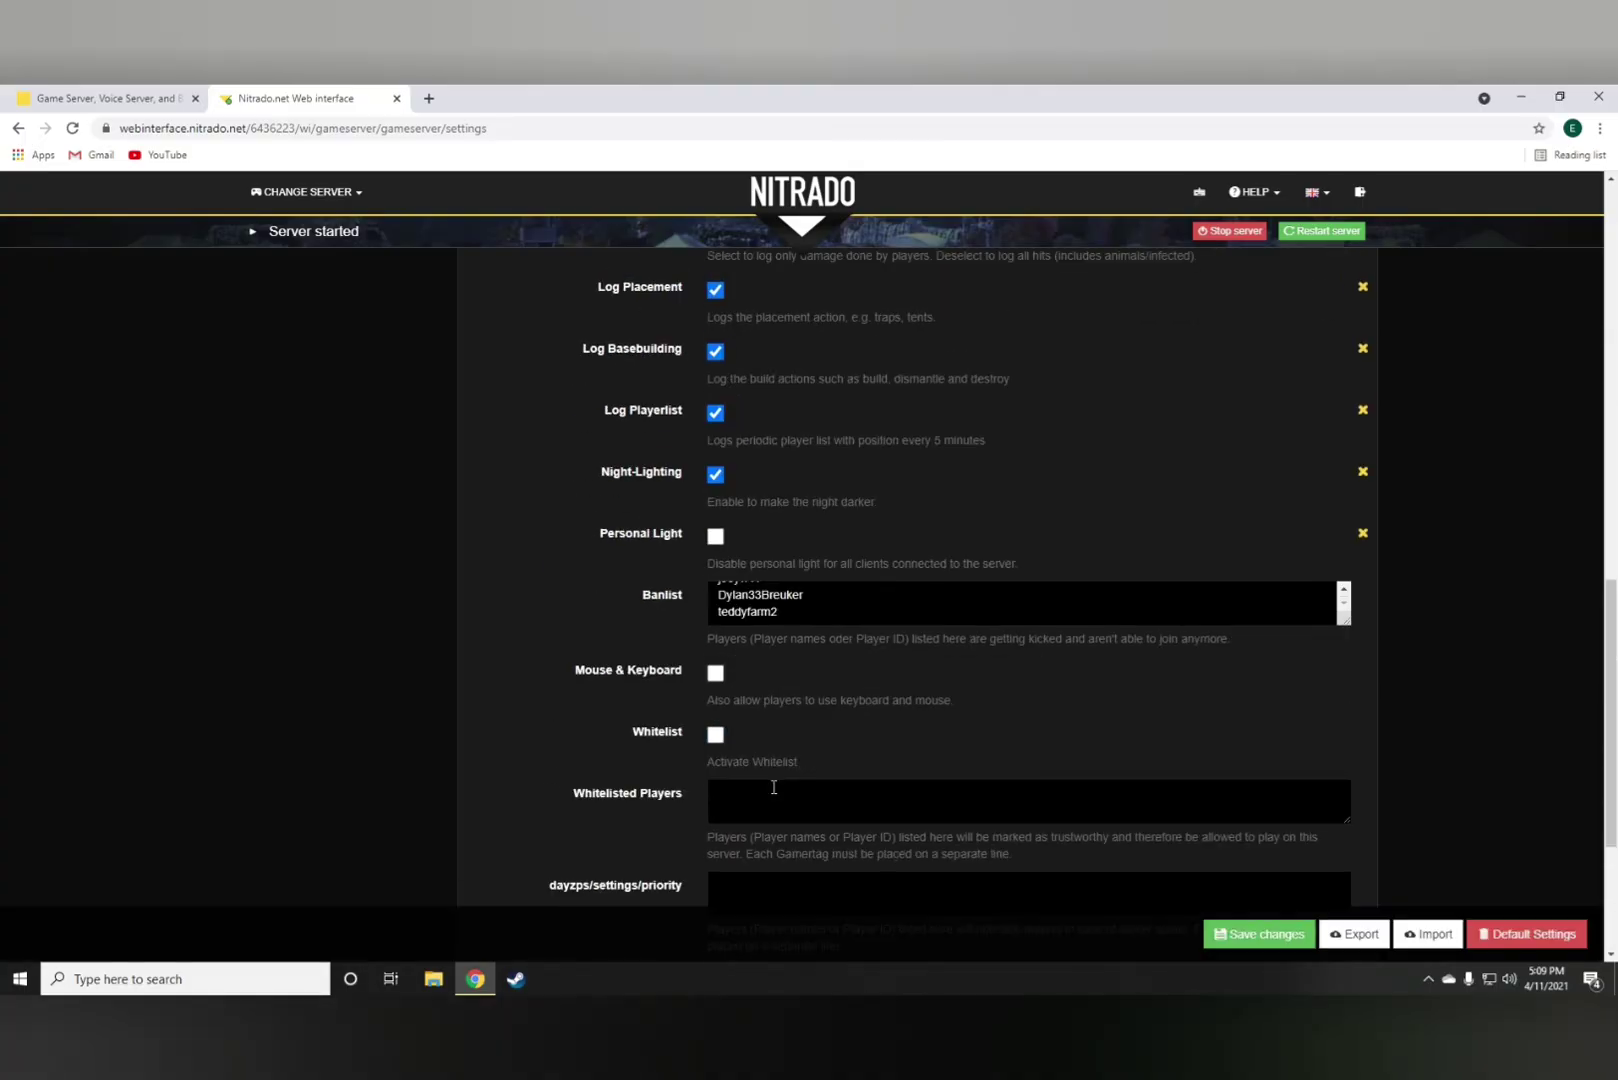
{"action": "scroll", "coordinate": [780, 771], "scroll_direction": "down", "scroll_amount": 3}
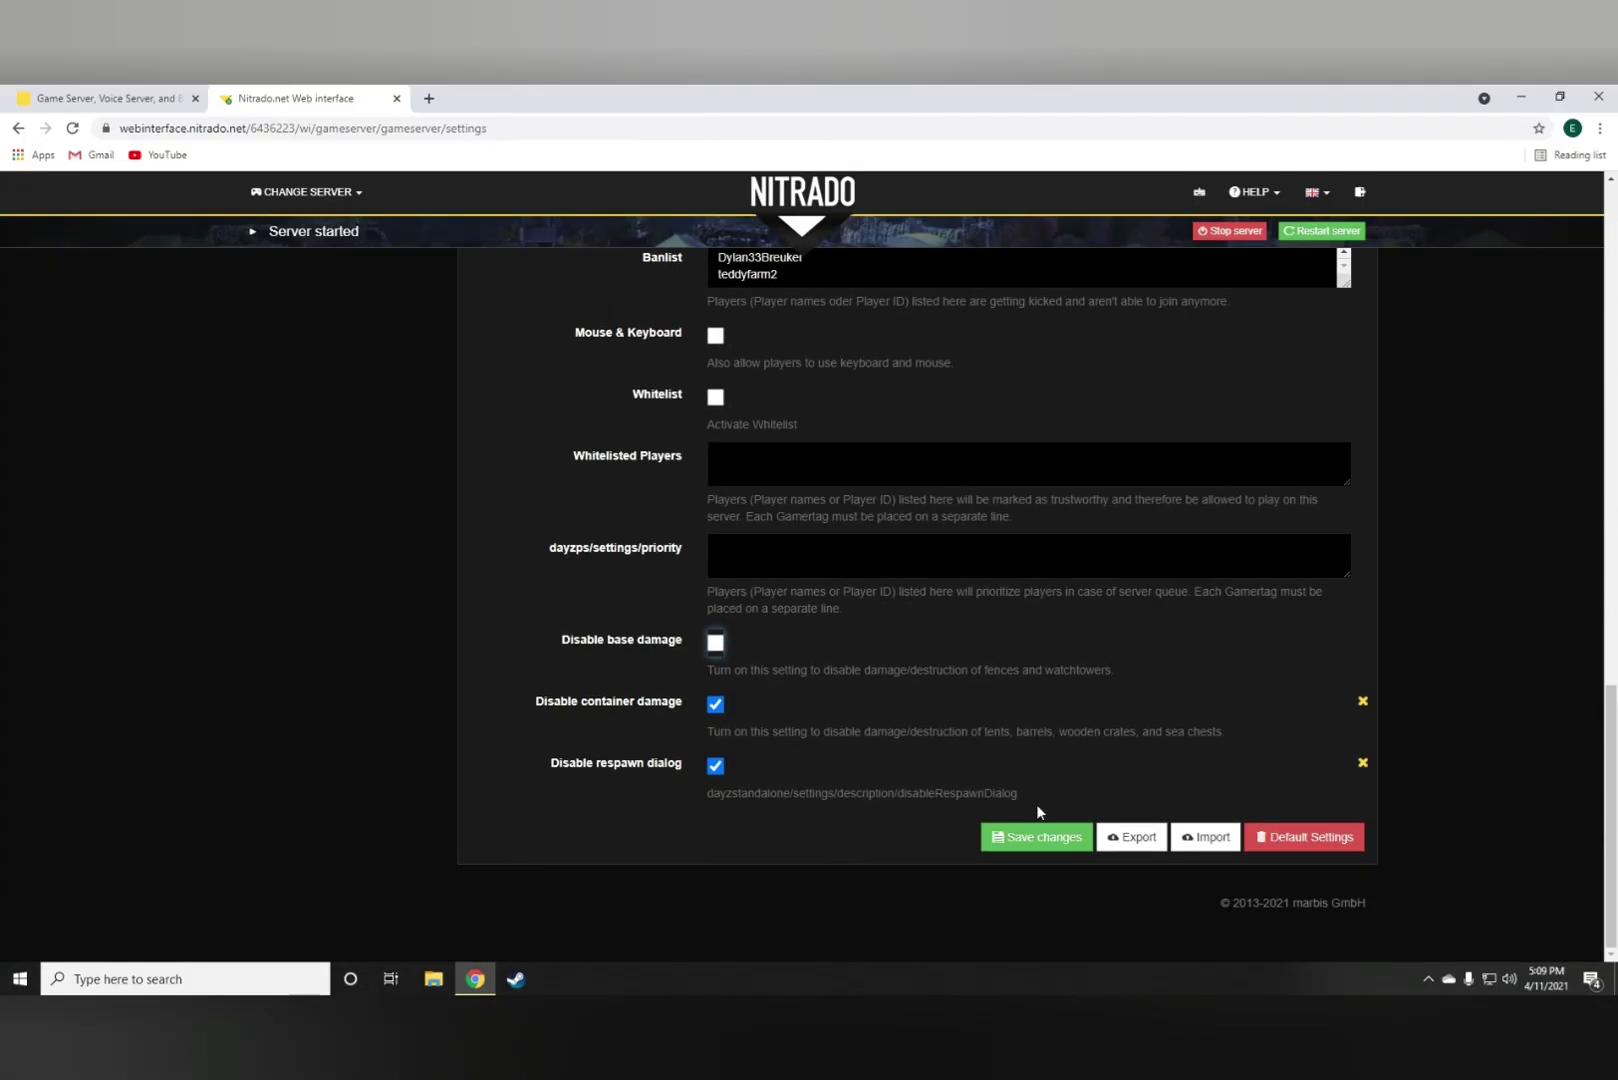
{"action": "scroll", "coordinate": [982, 802], "scroll_direction": "up", "scroll_amount": 5}
{"action": "scroll", "coordinate": [979, 801], "scroll_direction": "up", "scroll_amount": 3}
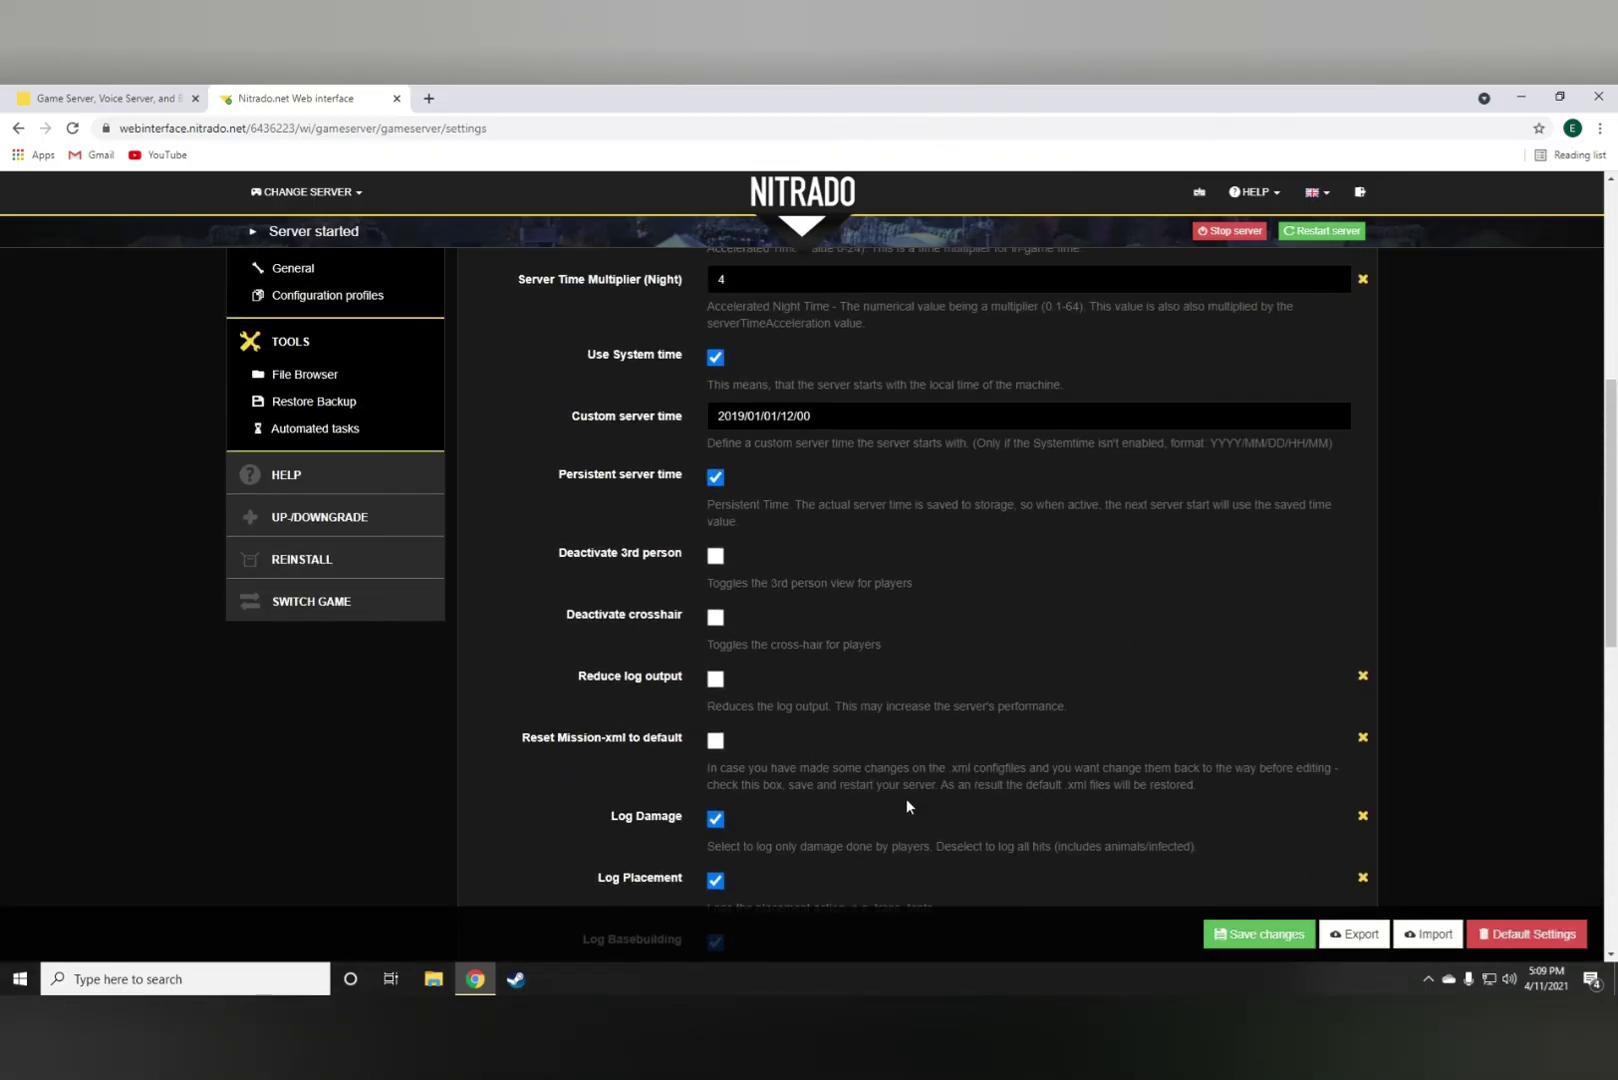
{"action": "scroll", "coordinate": [678, 592], "scroll_direction": "down", "scroll_amount": 2}
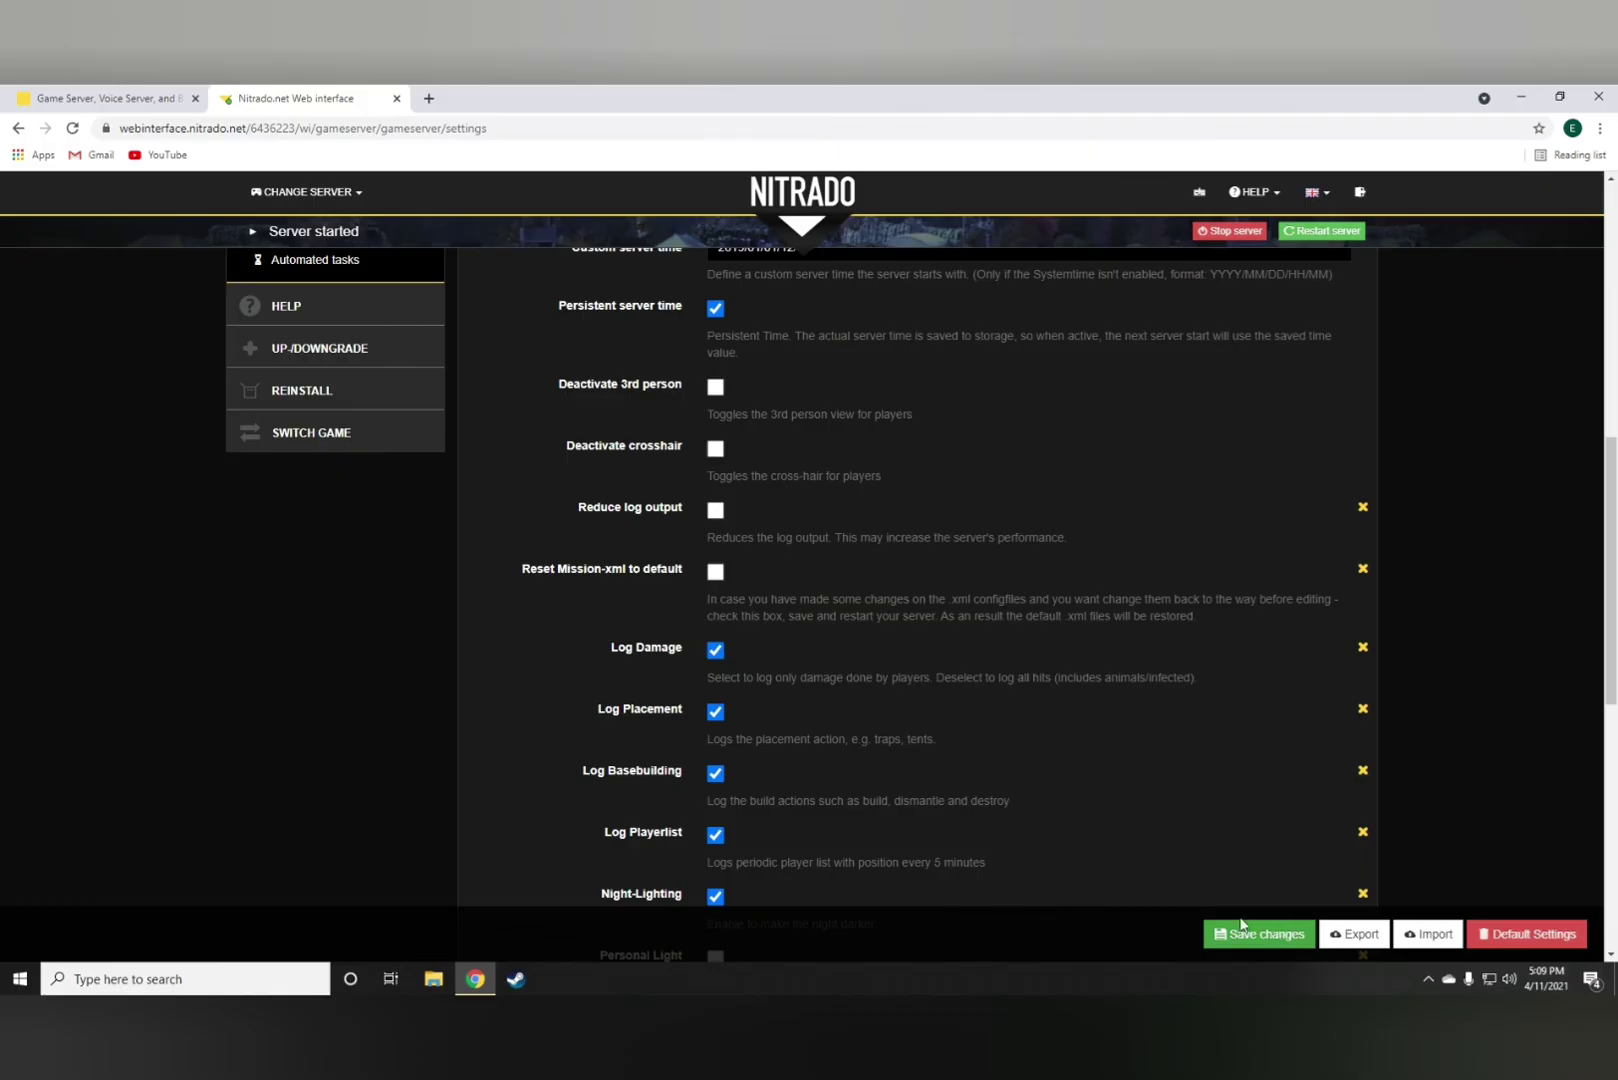
{"action": "scroll", "coordinate": [808, 685], "scroll_direction": "up", "scroll_amount": 3}
{"action": "scroll", "coordinate": [808, 685], "scroll_direction": "up", "scroll_amount": 4}
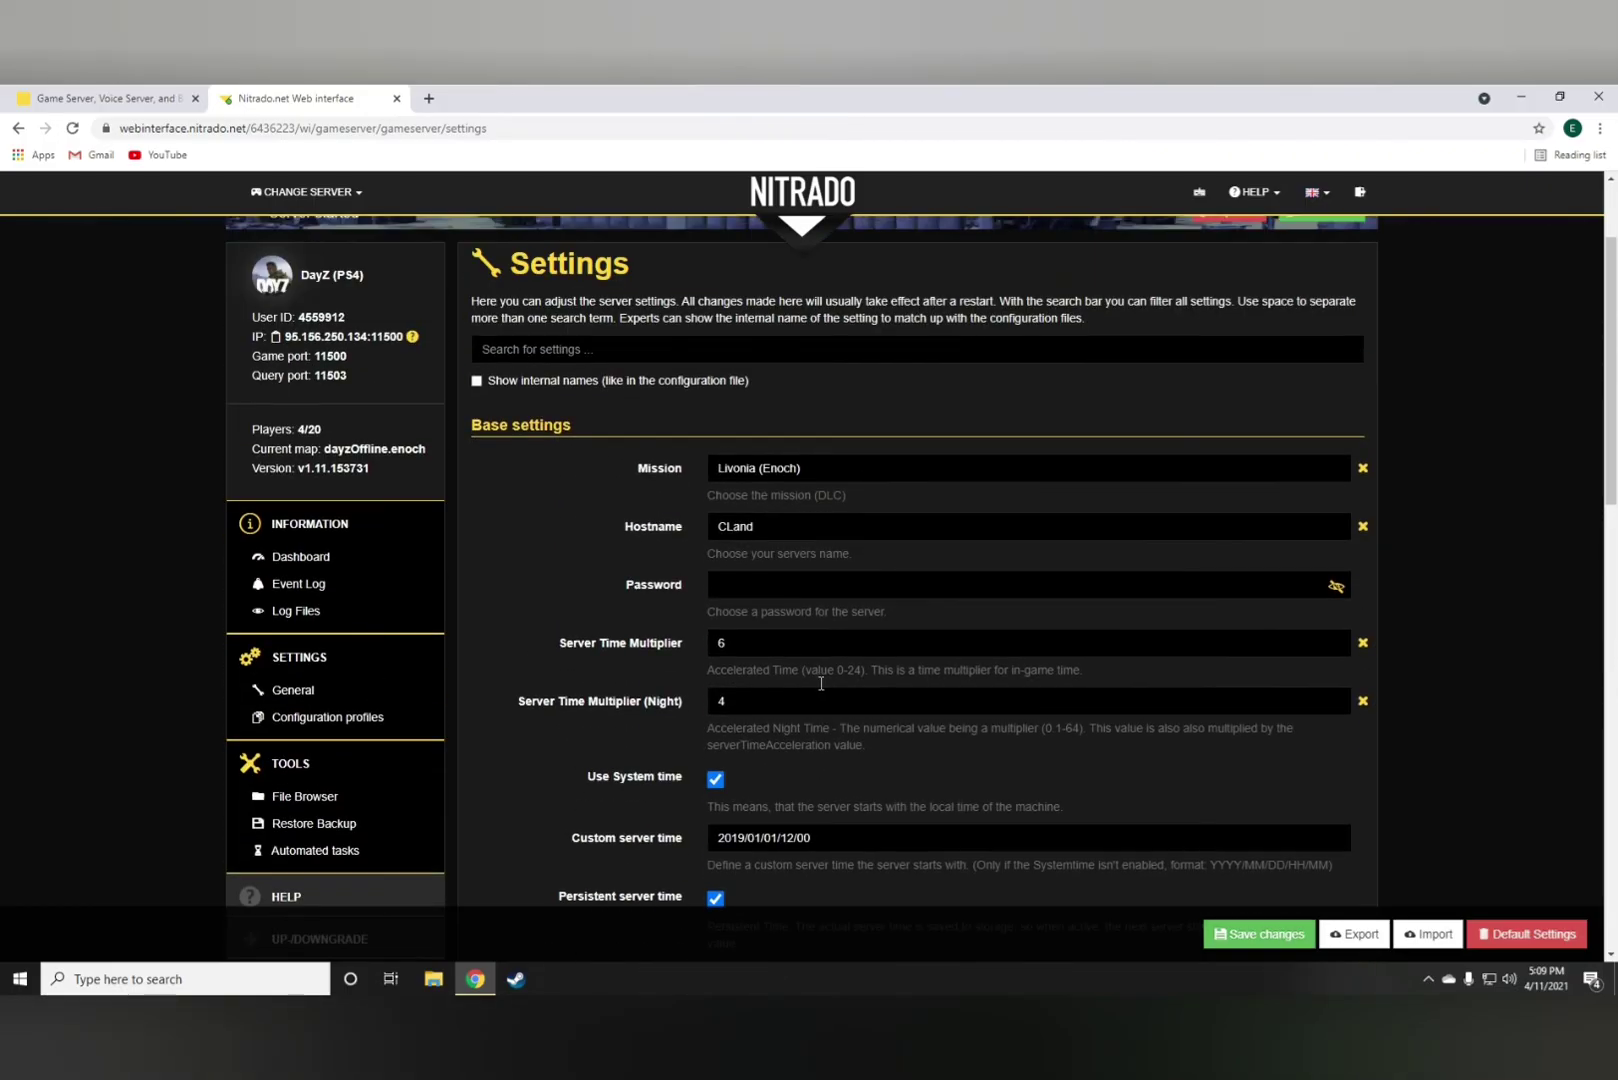
{"action": "scroll", "coordinate": [822, 681], "scroll_direction": "up", "scroll_amount": 2}
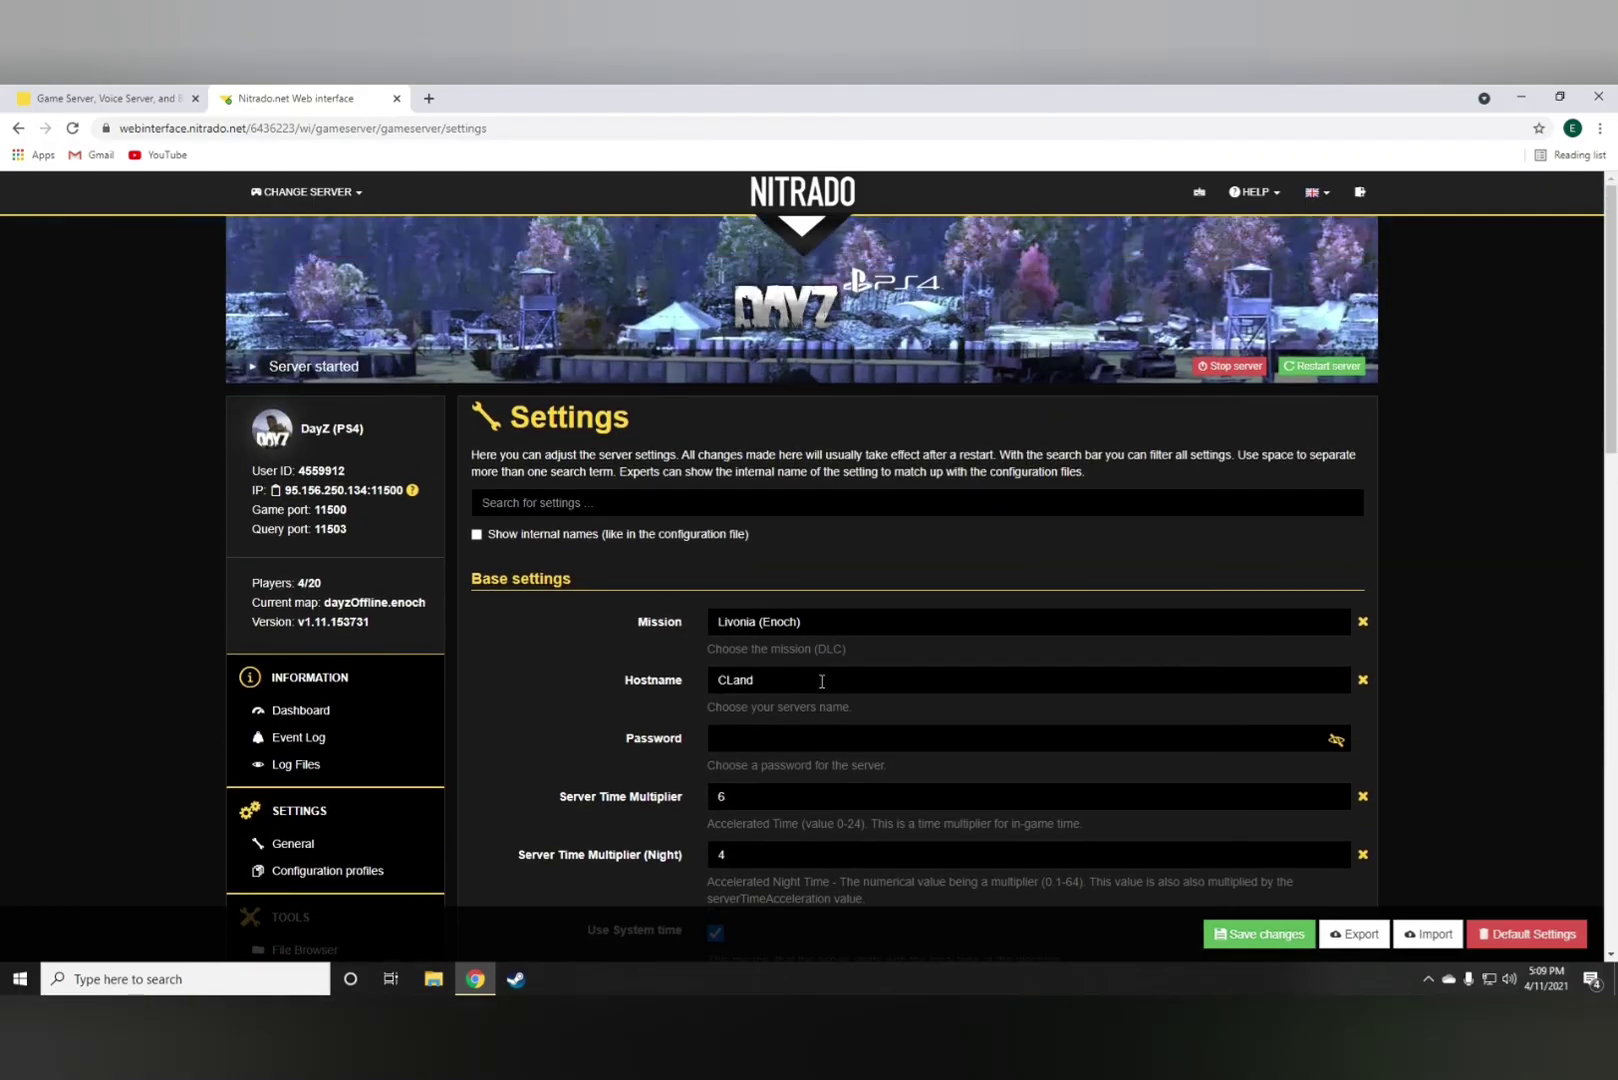